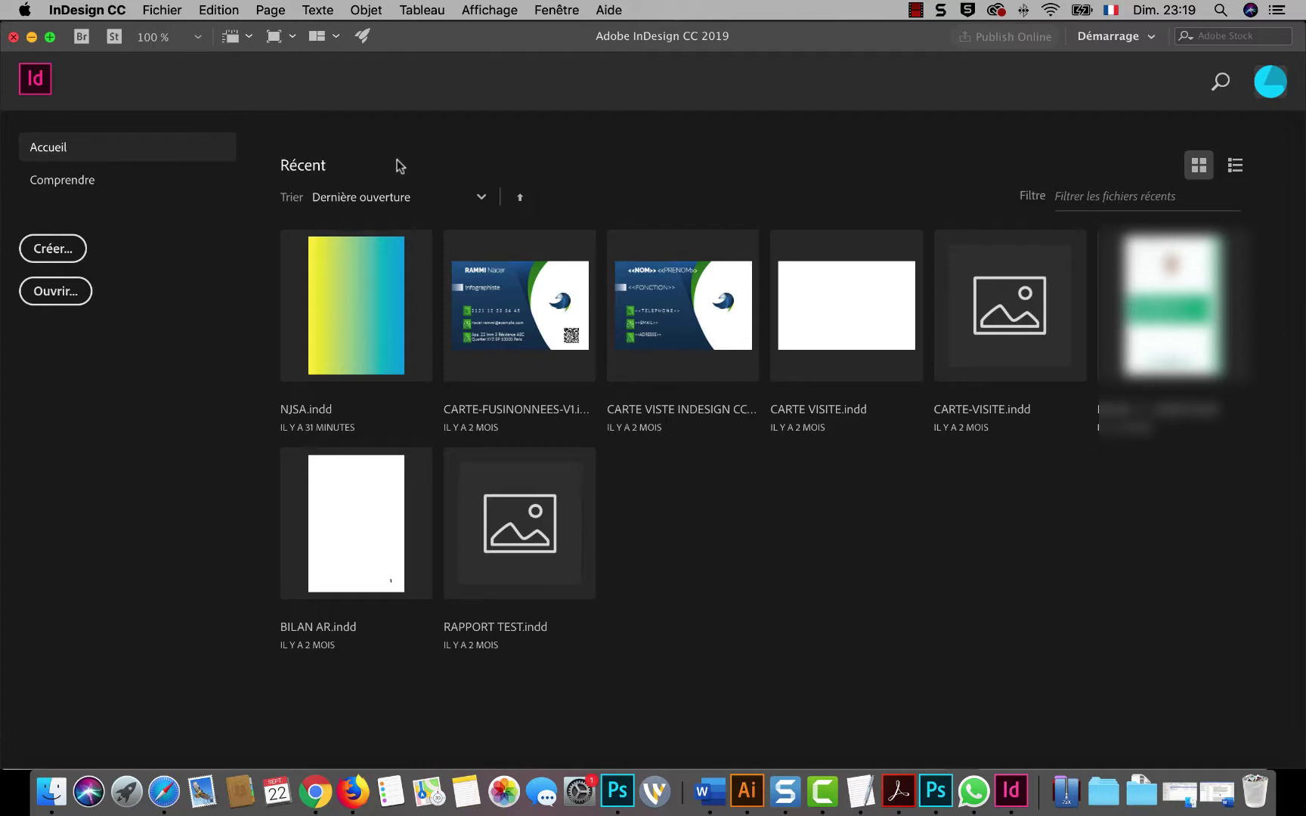
# Browse the list of web tutorials offered in the Comprendre section
pyautogui.click(41, 182)
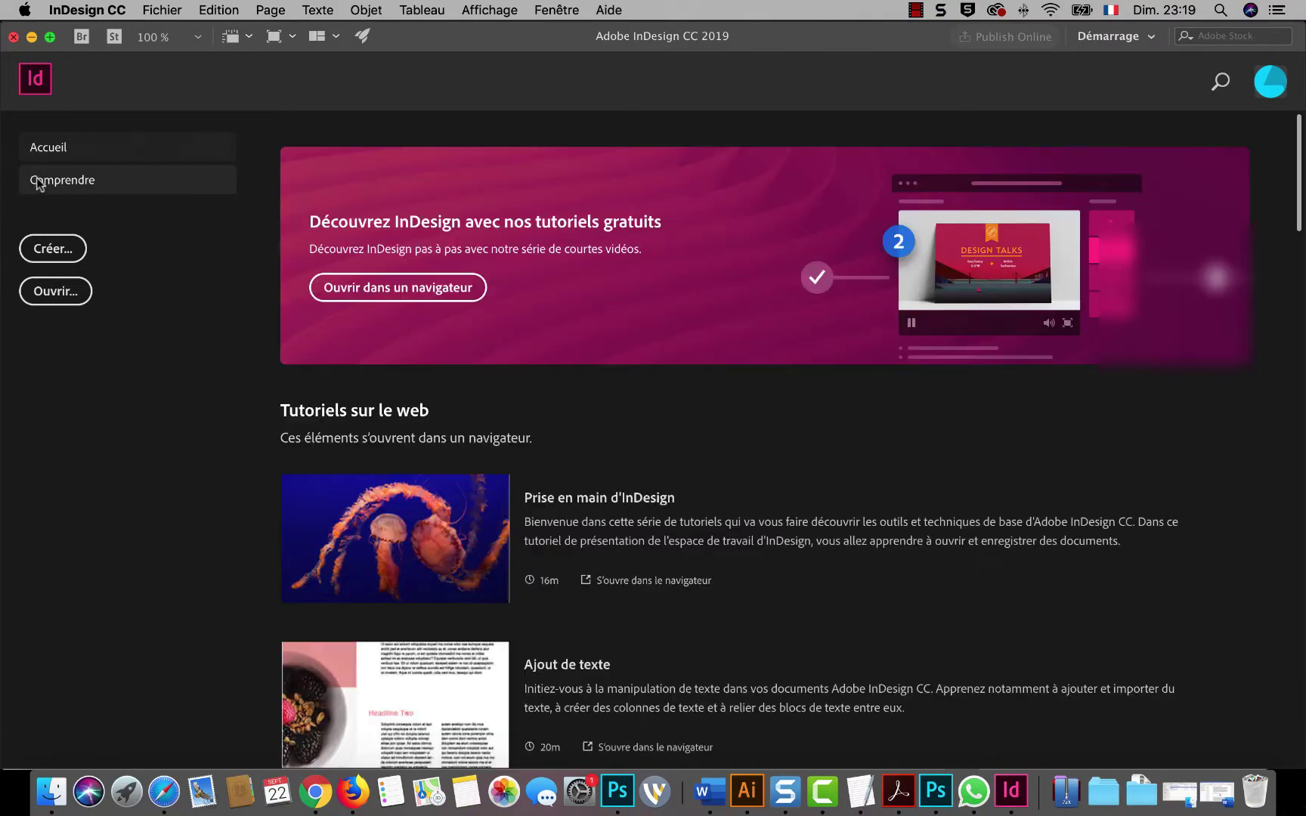
pyautogui.scroll(-10, 554, 306)
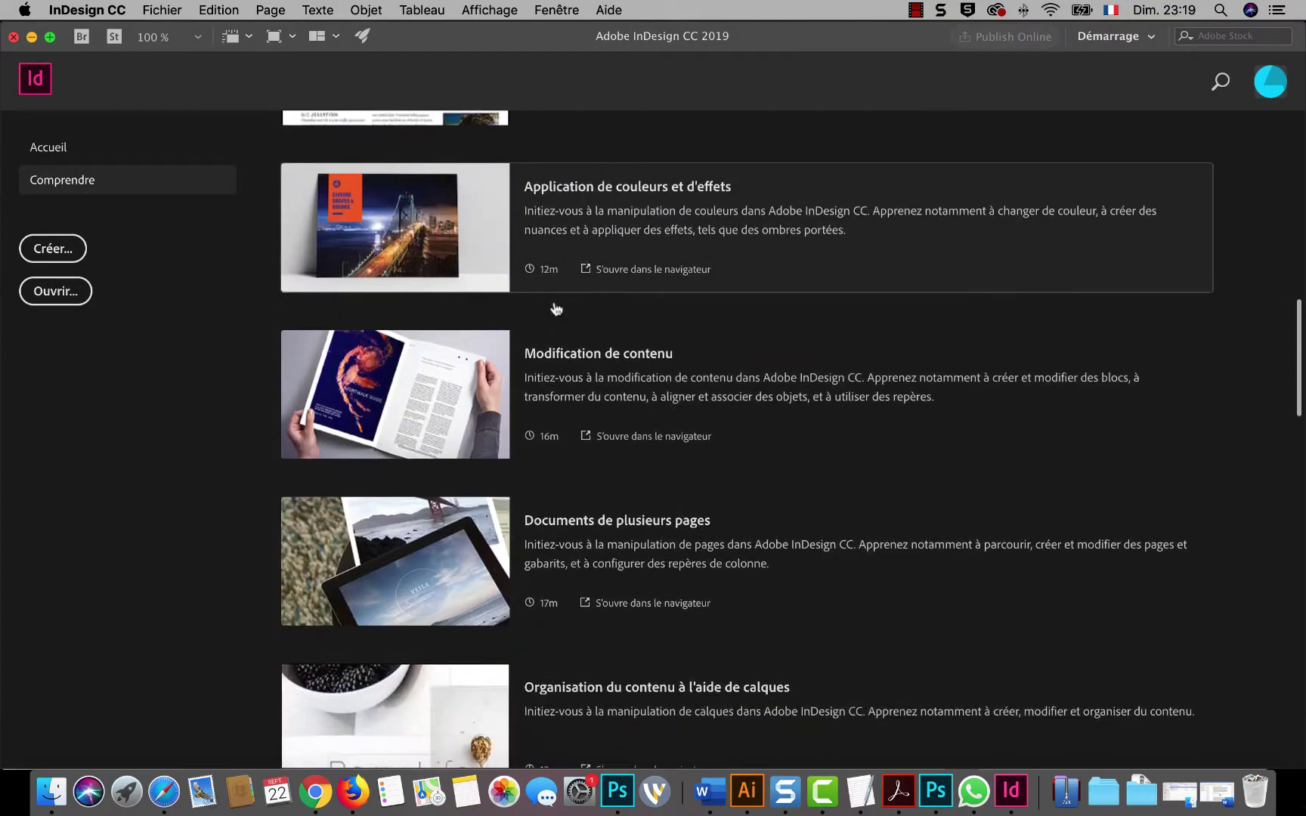
pyautogui.scroll(15, 555, 294)
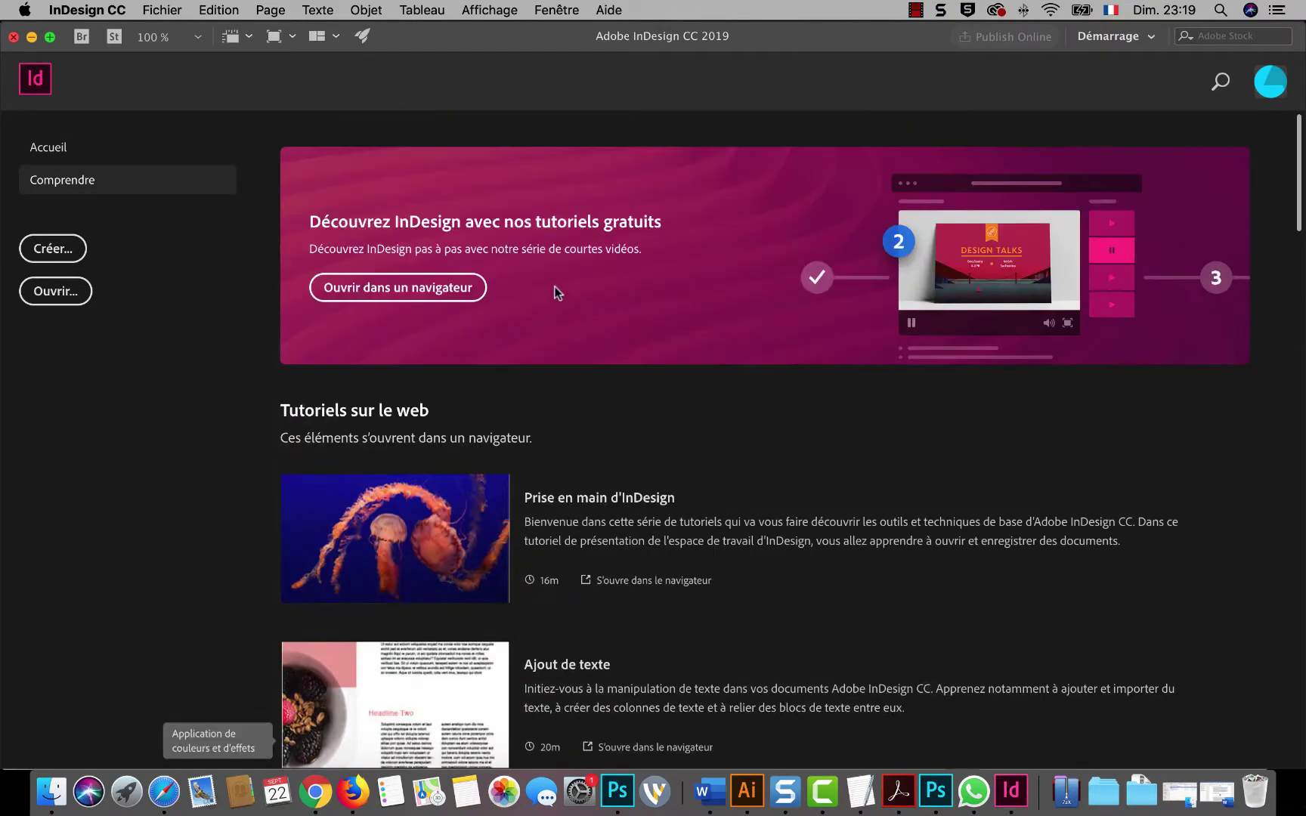
# Start a new document and review the saved, Impression, Web and Mobile presets
pyautogui.click(51, 249)
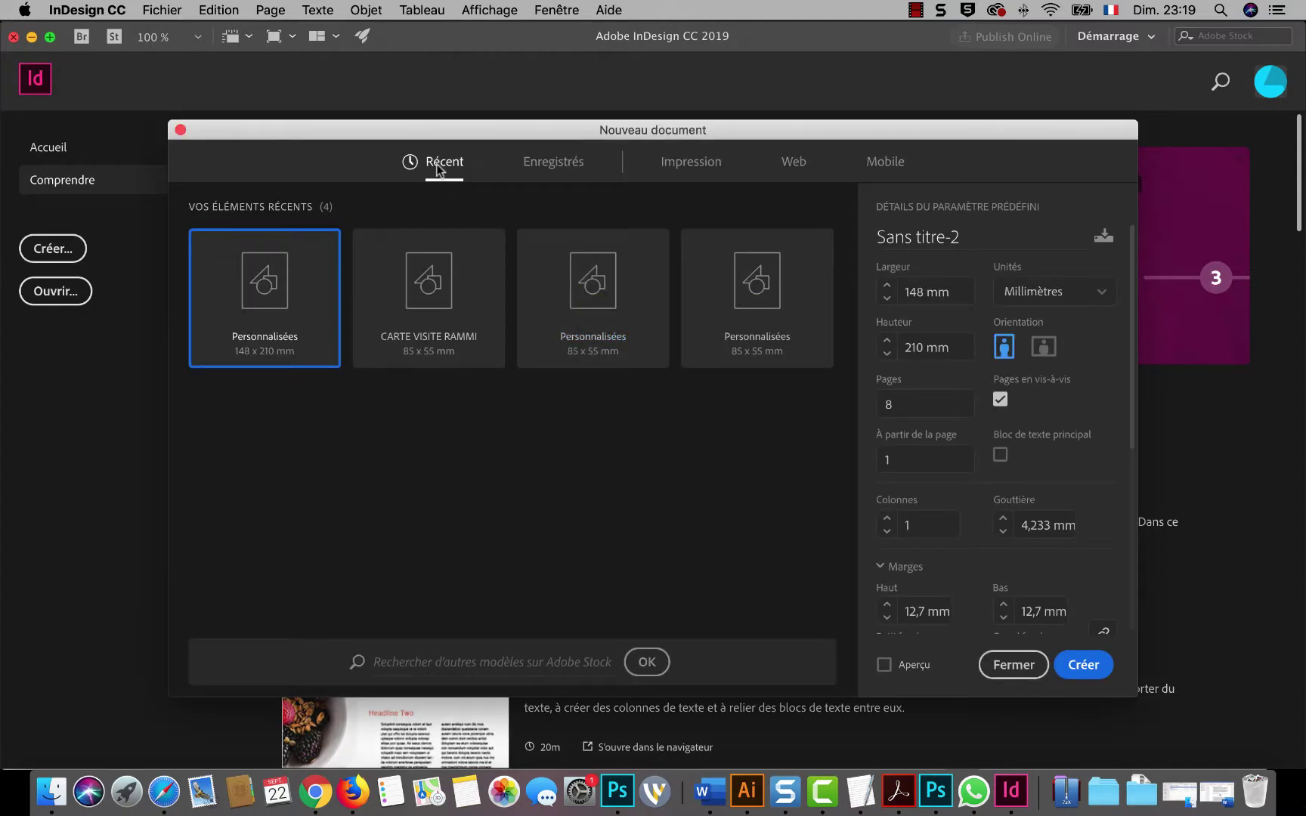
pyautogui.click(567, 165)
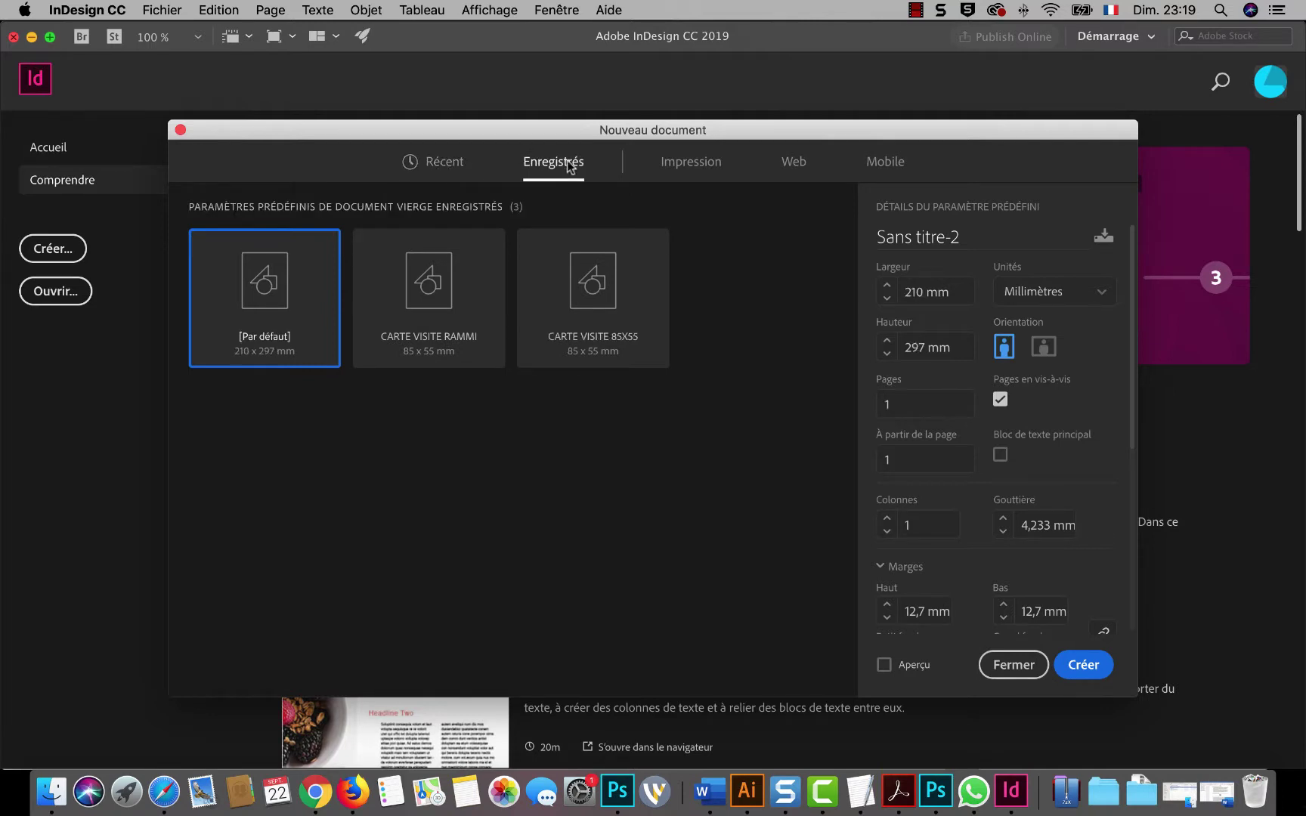
pyautogui.click(690, 164)
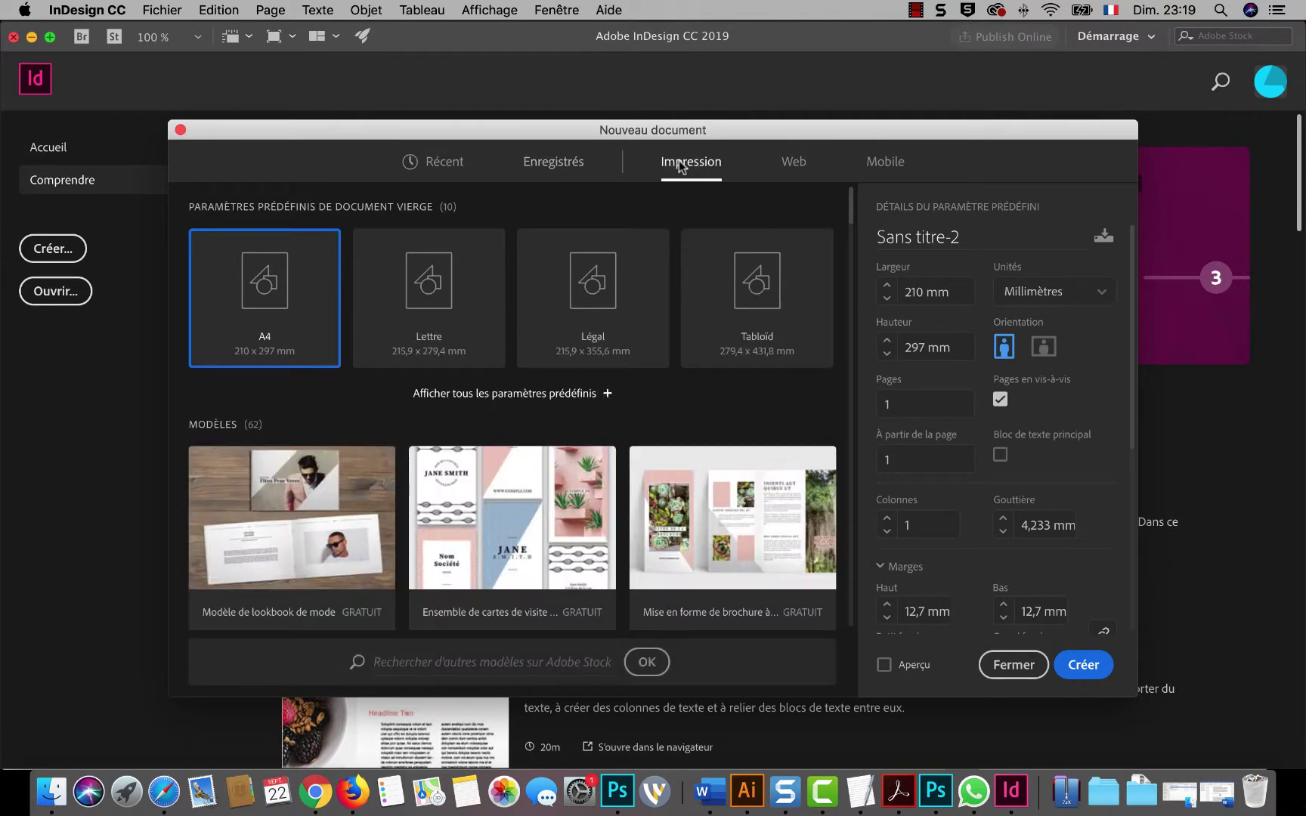
pyautogui.click(528, 396)
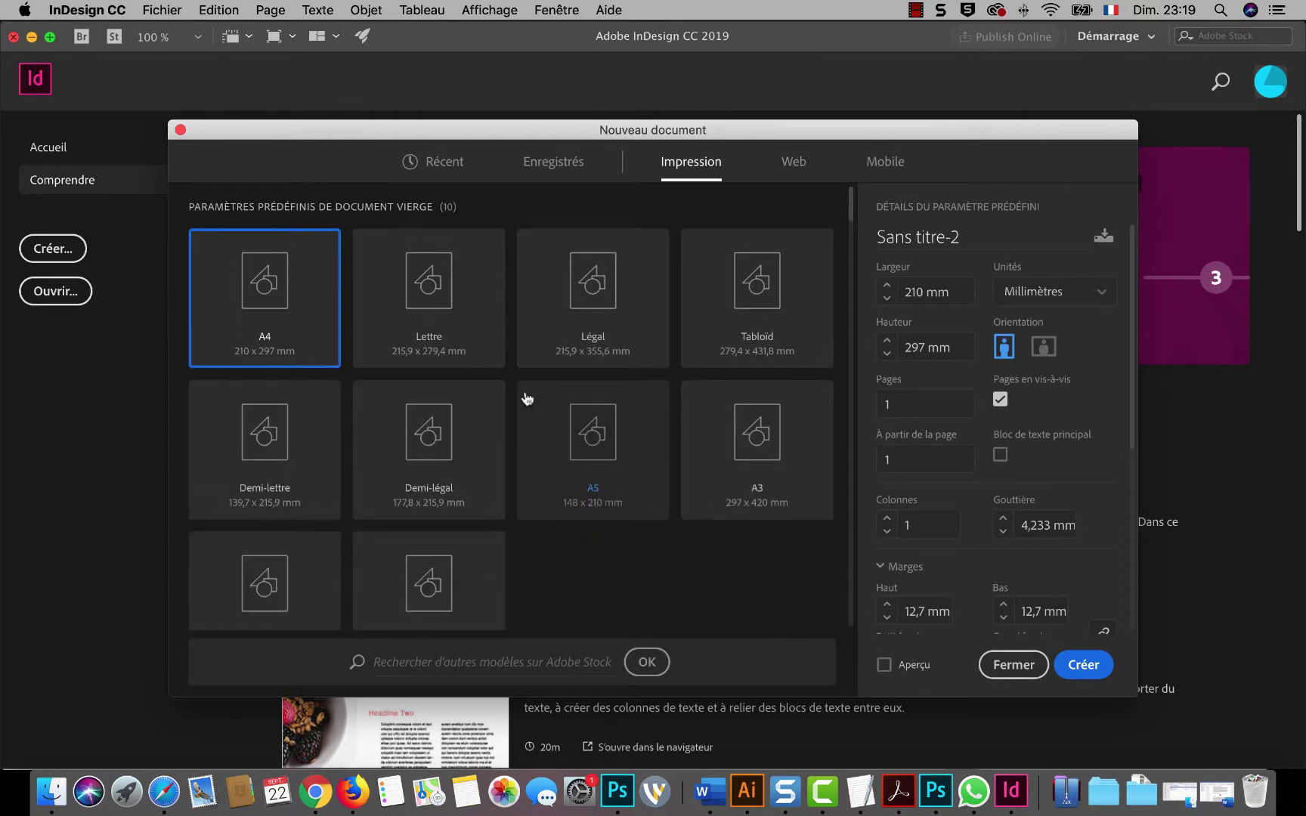
pyautogui.click(791, 165)
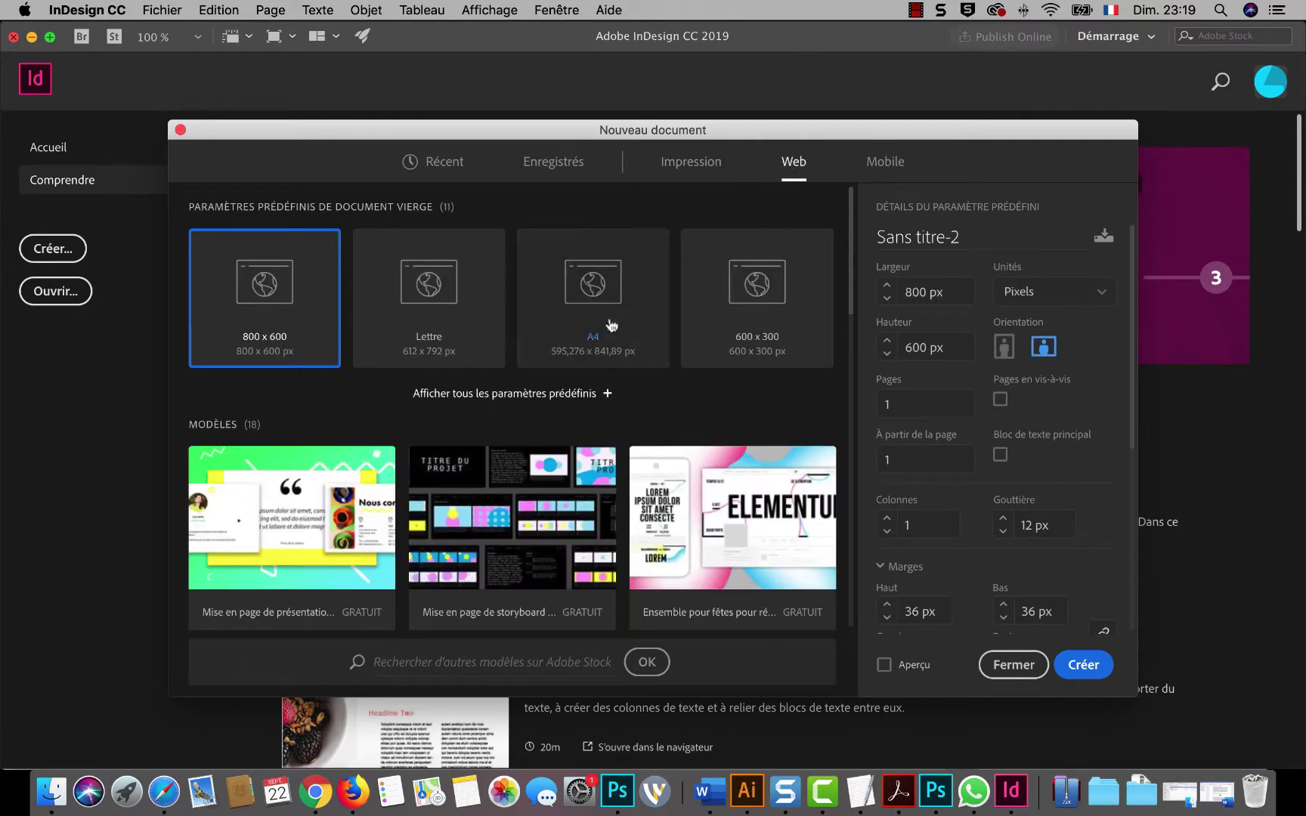
pyautogui.scroll(-3, 610, 322)
pyautogui.scroll(3, 609, 315)
pyautogui.click(883, 164)
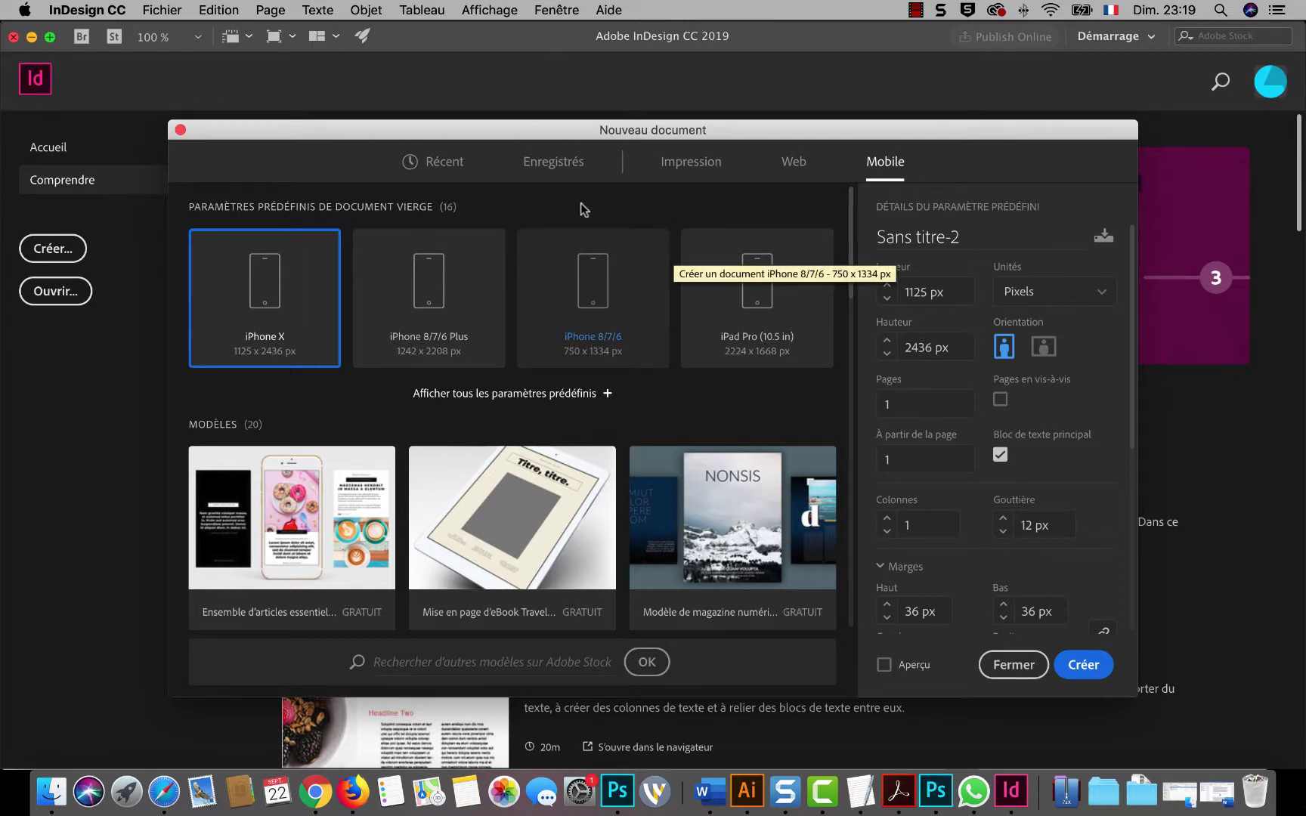
# Choose the A5 (148 x 210 mm) print preset and name the new document TEST
pyautogui.click(691, 164)
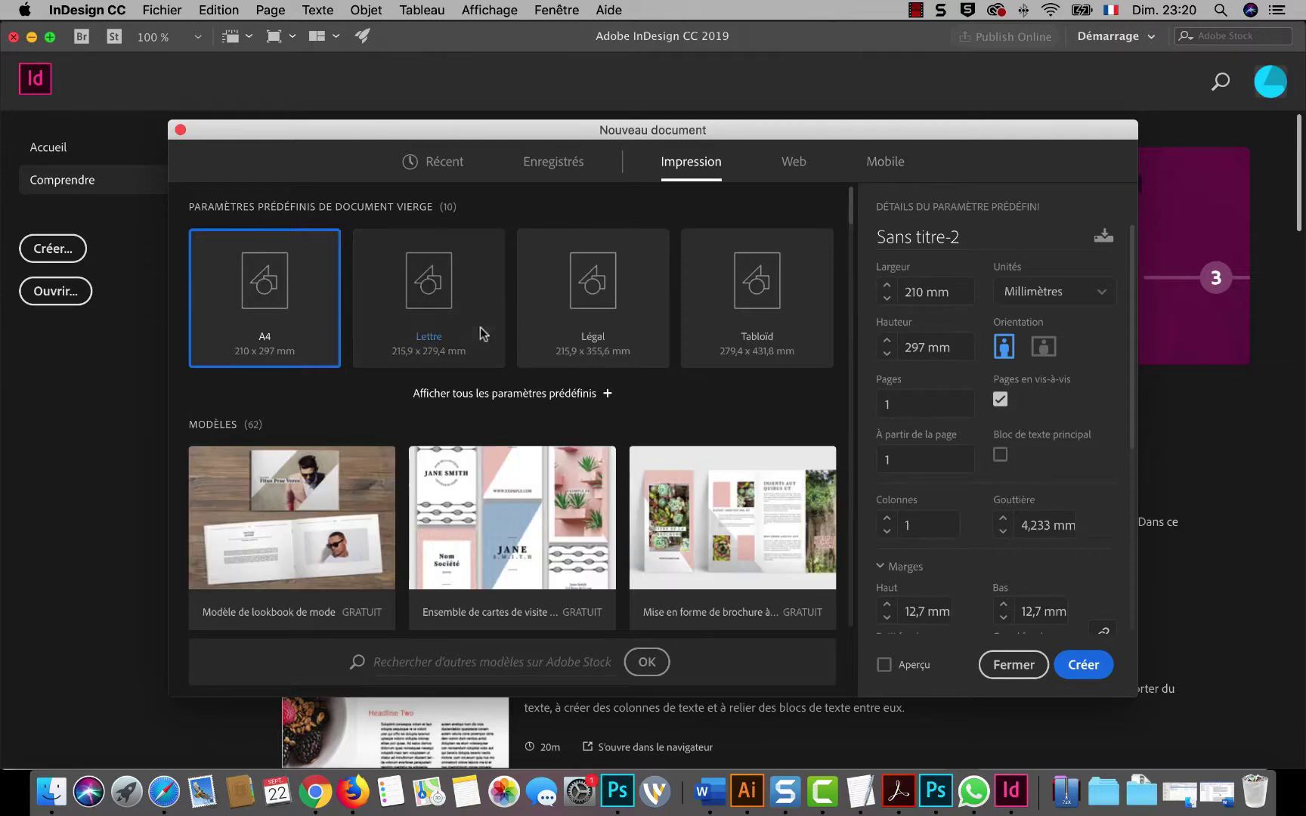
pyautogui.click(552, 400)
pyautogui.scroll(-2, 562, 400)
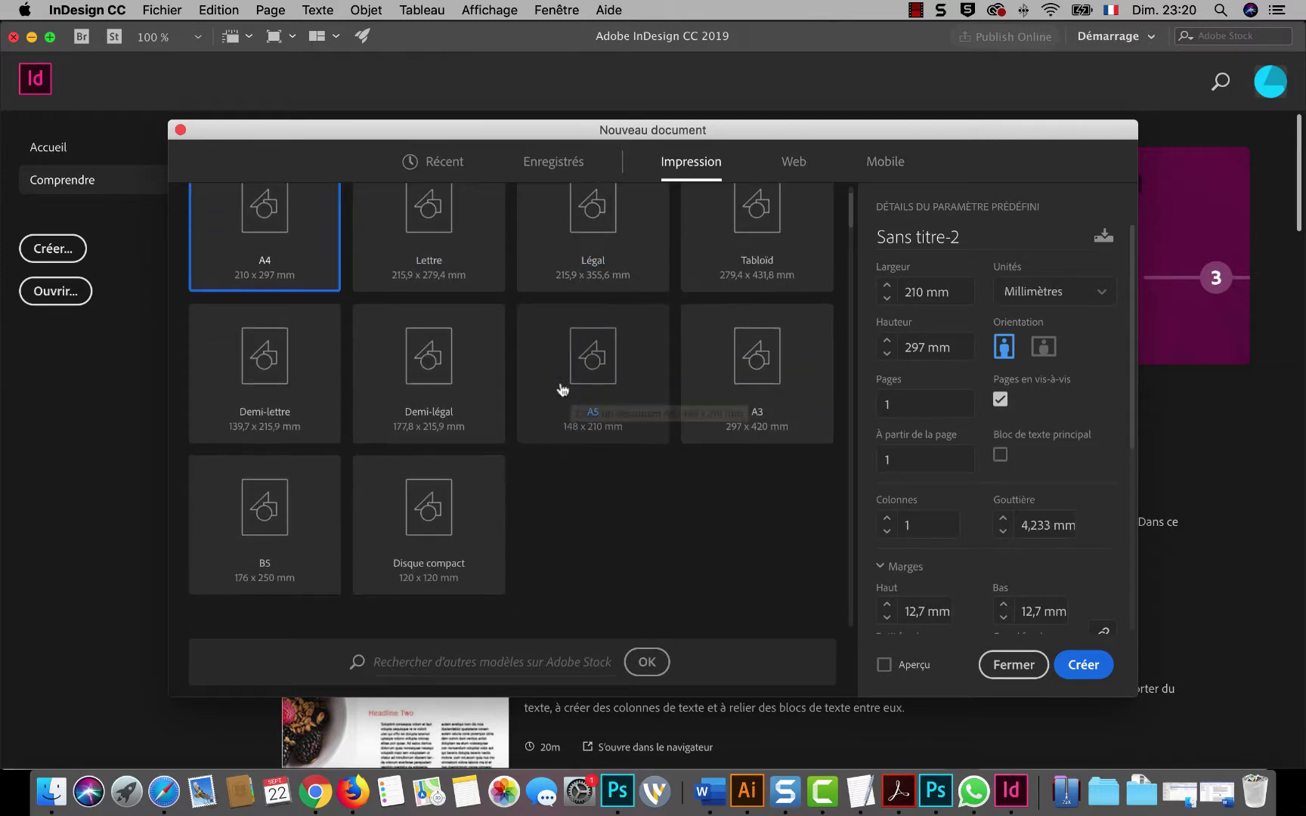
pyautogui.click(593, 355)
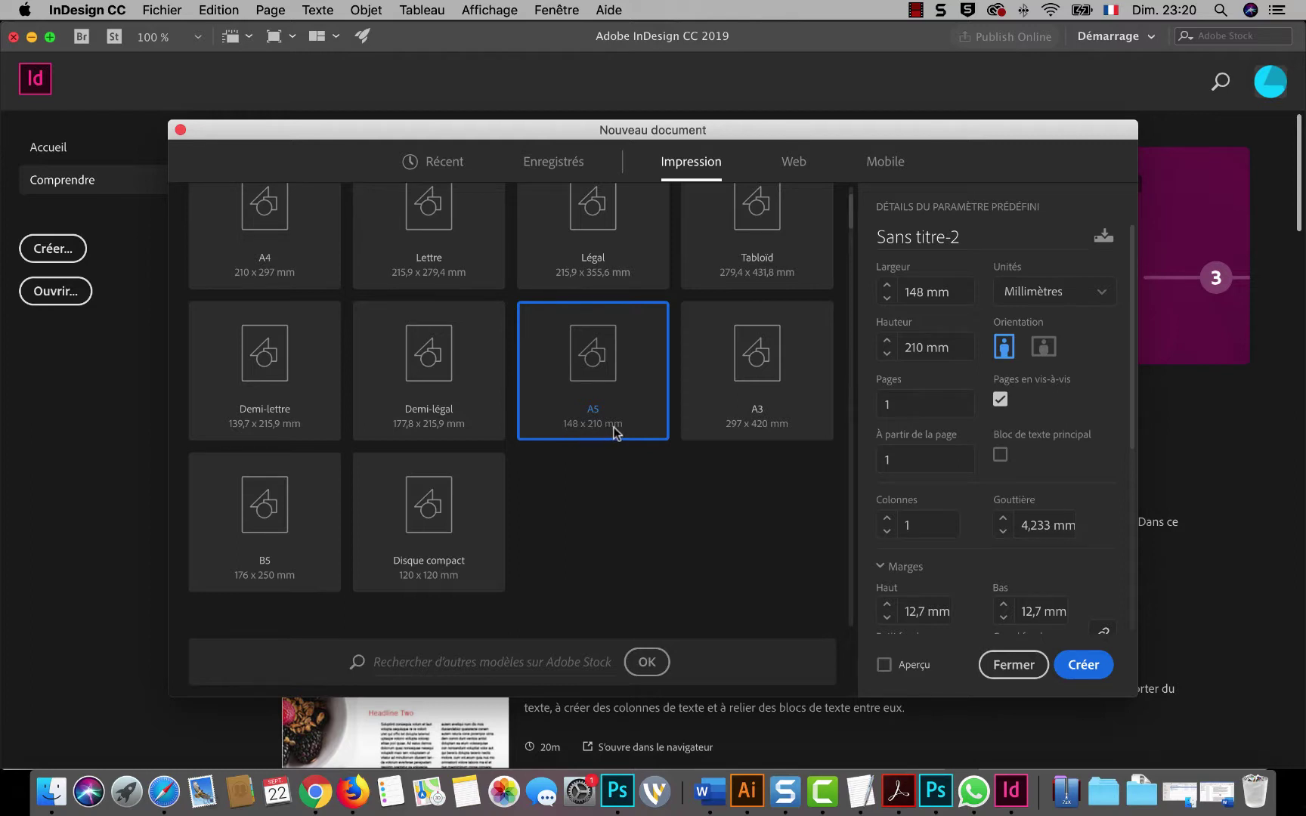
pyautogui.click(971, 239)
pyautogui.tripleClick(971, 240)
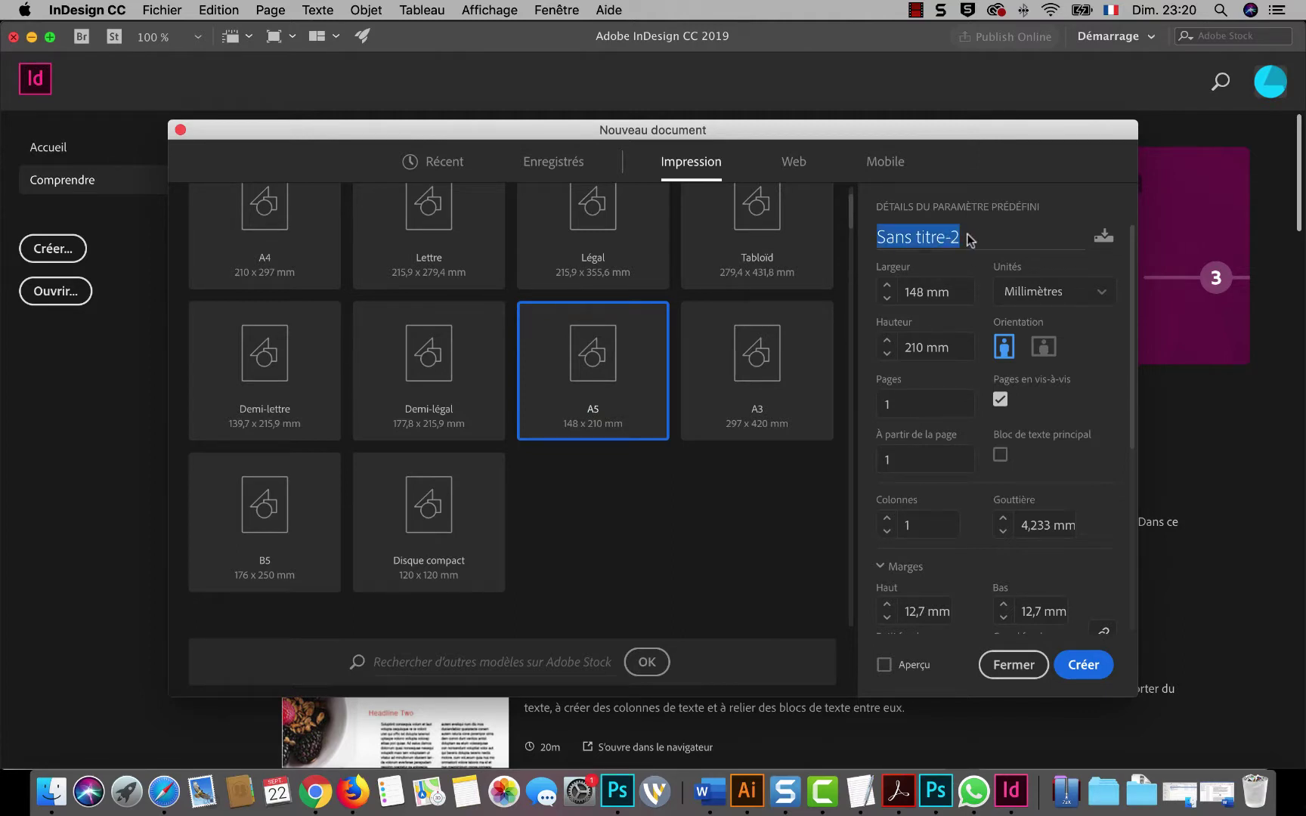
pyautogui.write('TEST')
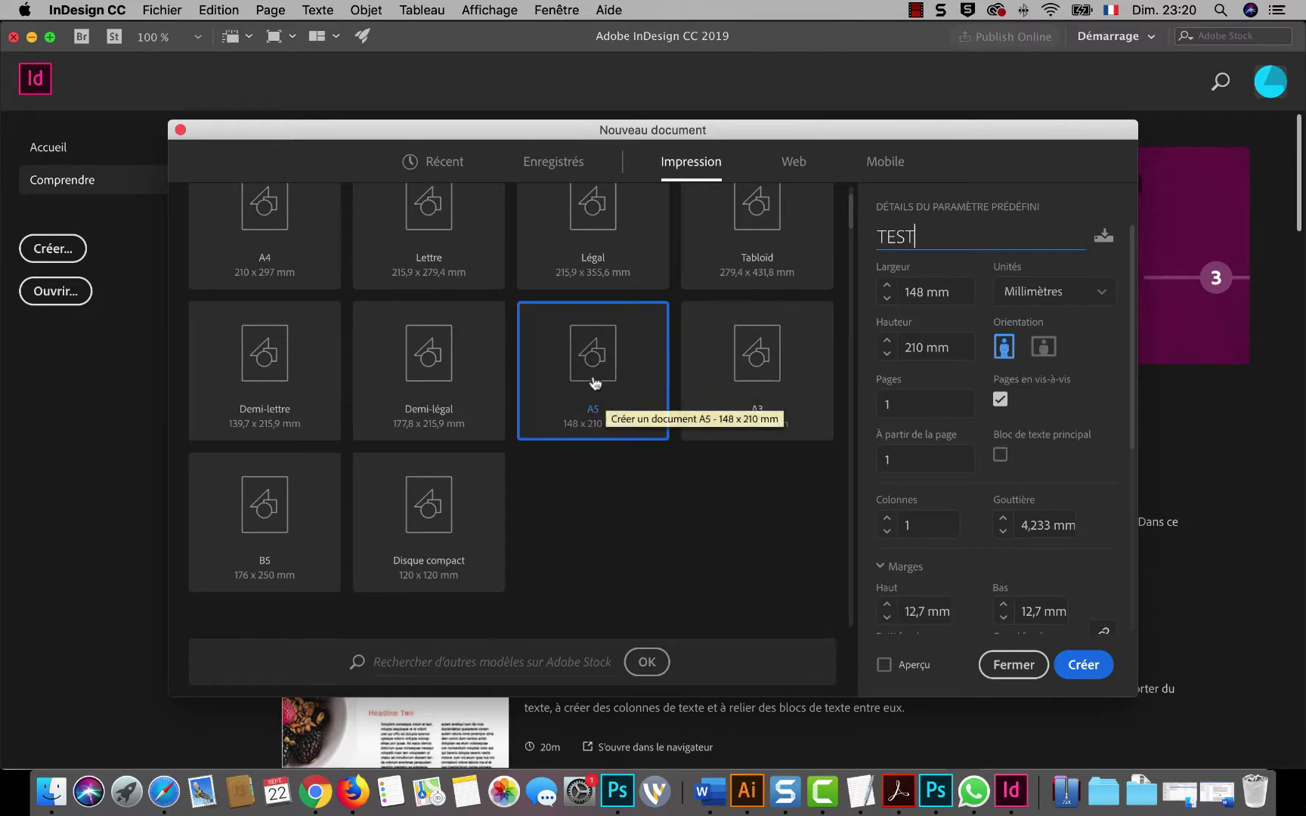
# Set the page count to 10 and turn on the preview, moving the Nouveau document dialog to uncover the page
pyautogui.scroll(-2, 947, 418)
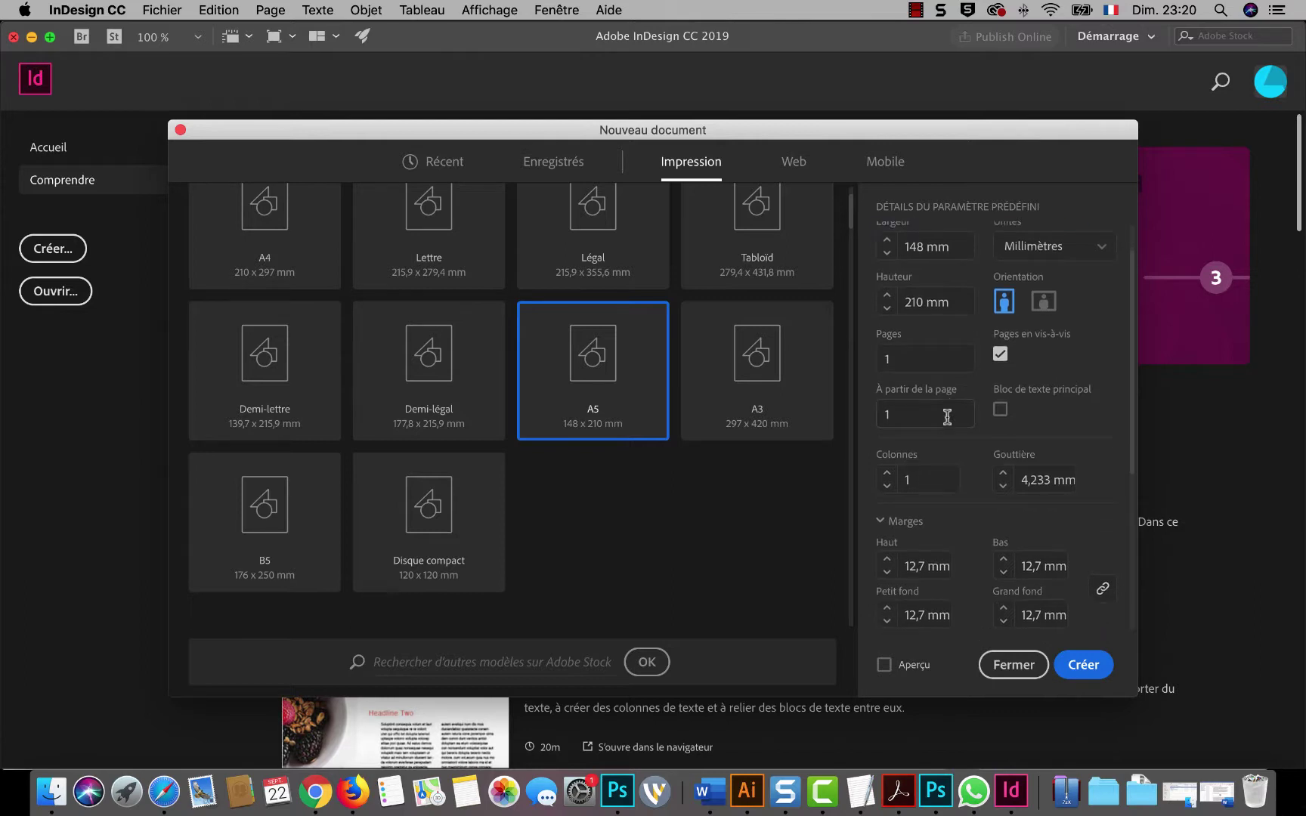
pyautogui.doubleClick(913, 365)
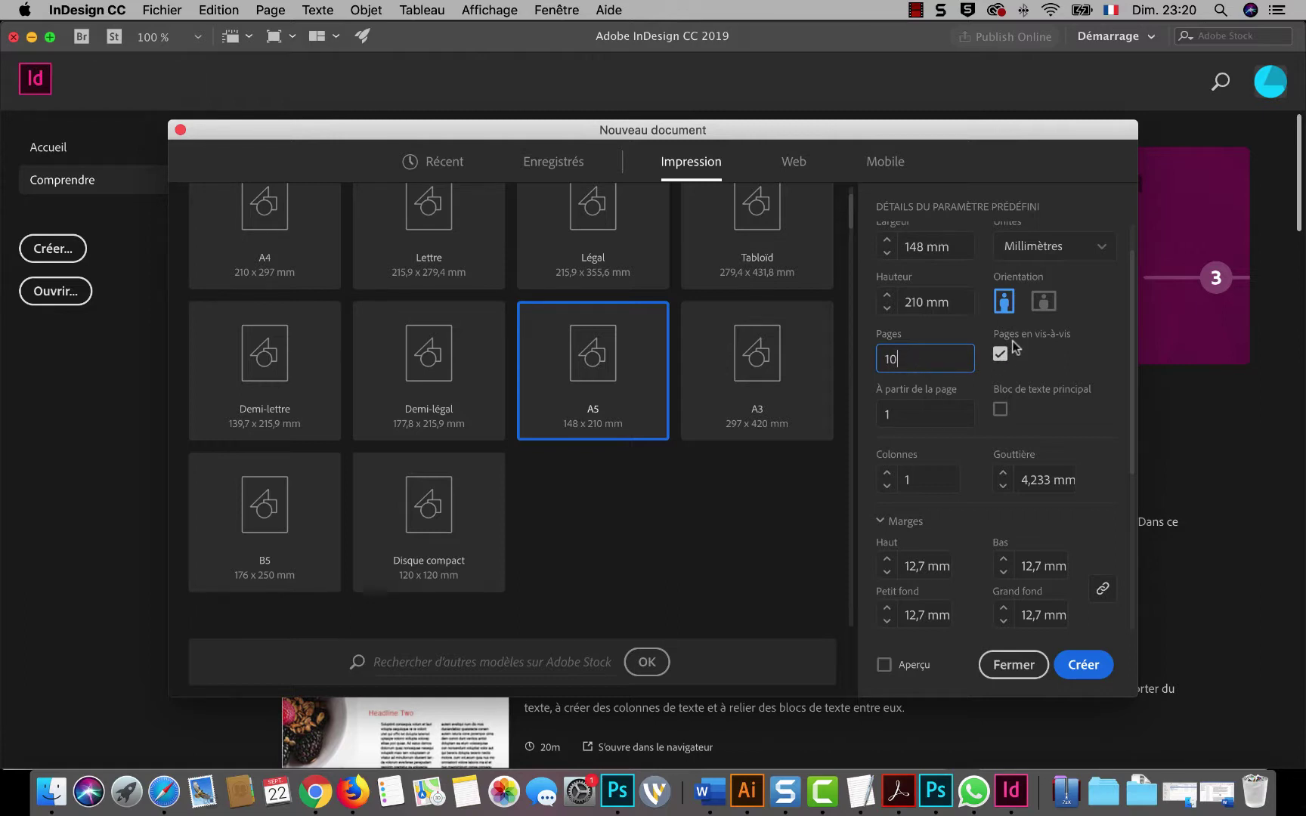
pyautogui.click(883, 665)
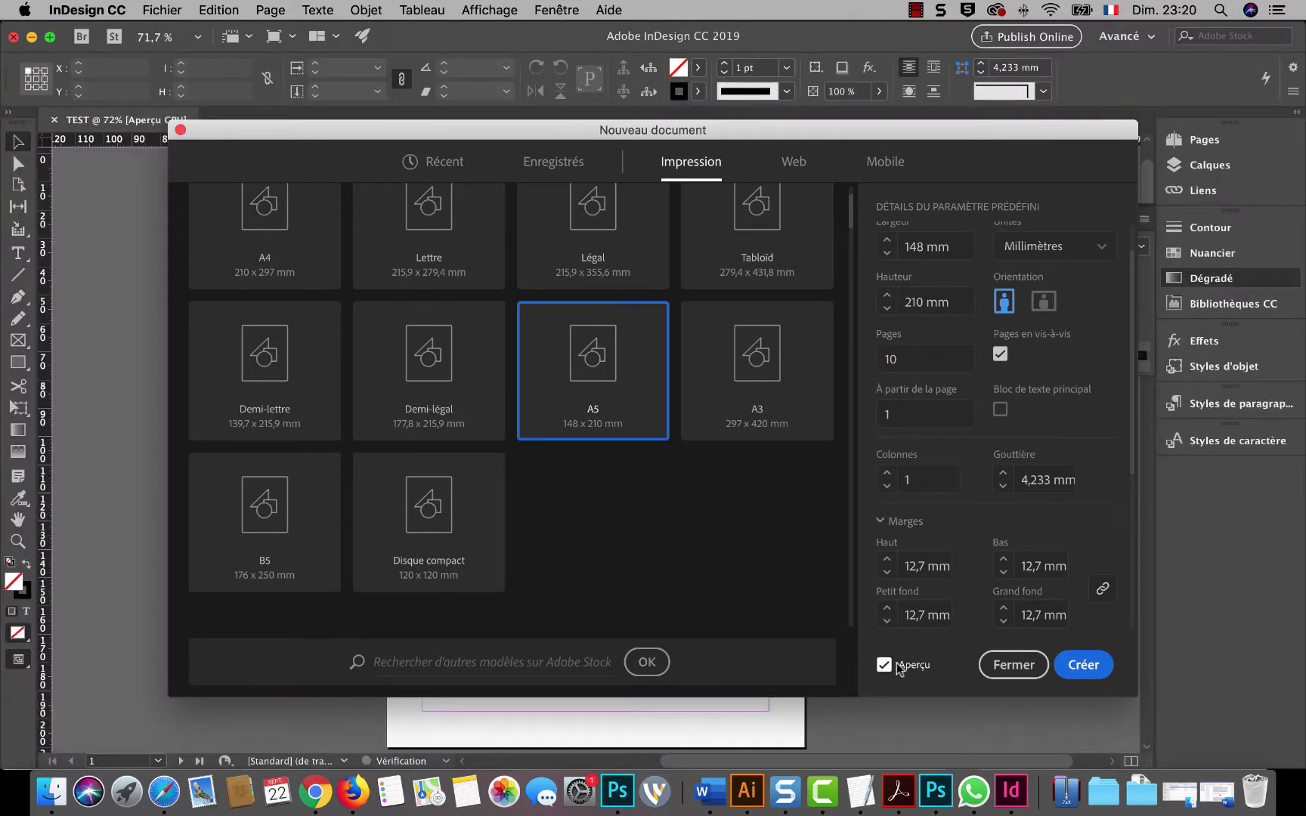
pyautogui.moveTo(721, 138); pyautogui.dragTo(762, 176)
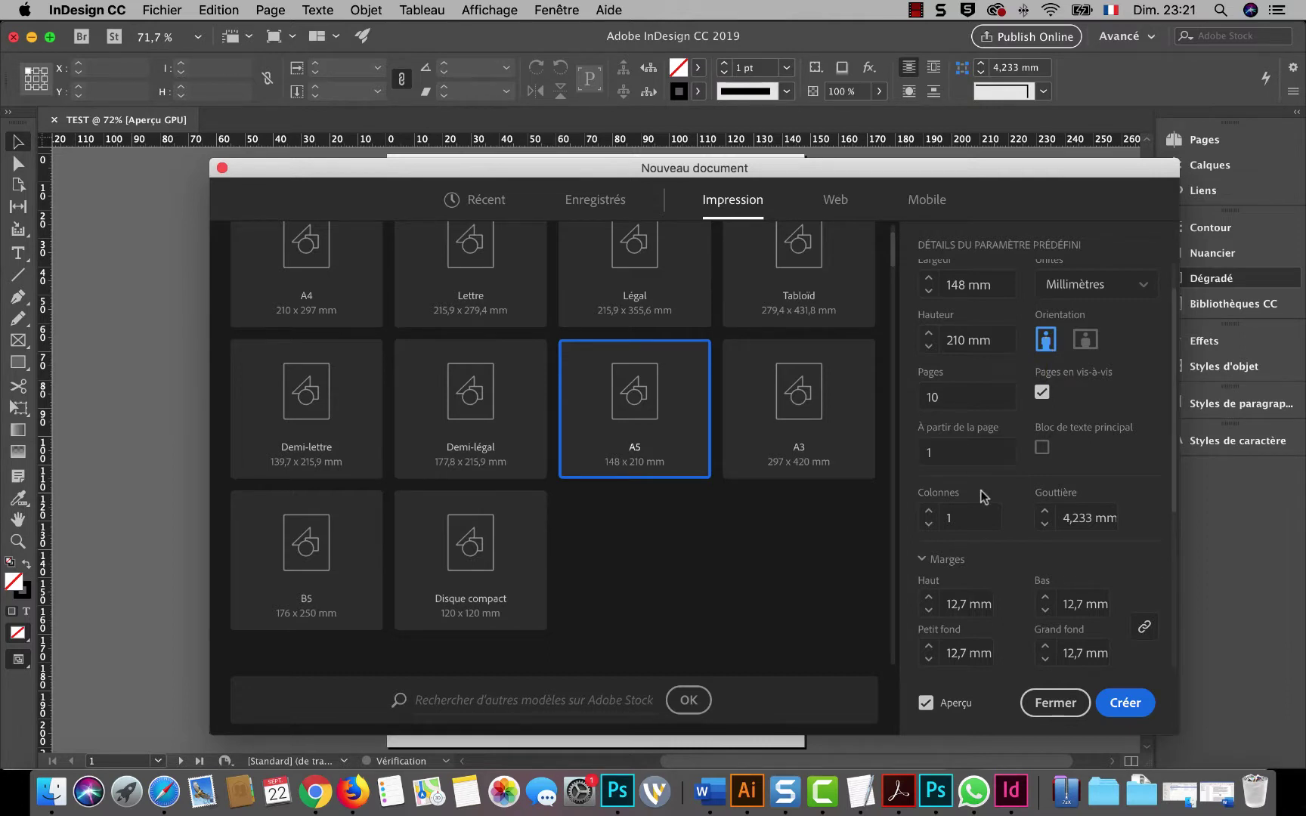
# Set the bleed (Fond perdu) to 3 mm on all four sides with the values linked
pyautogui.scroll(-1, 983, 495)
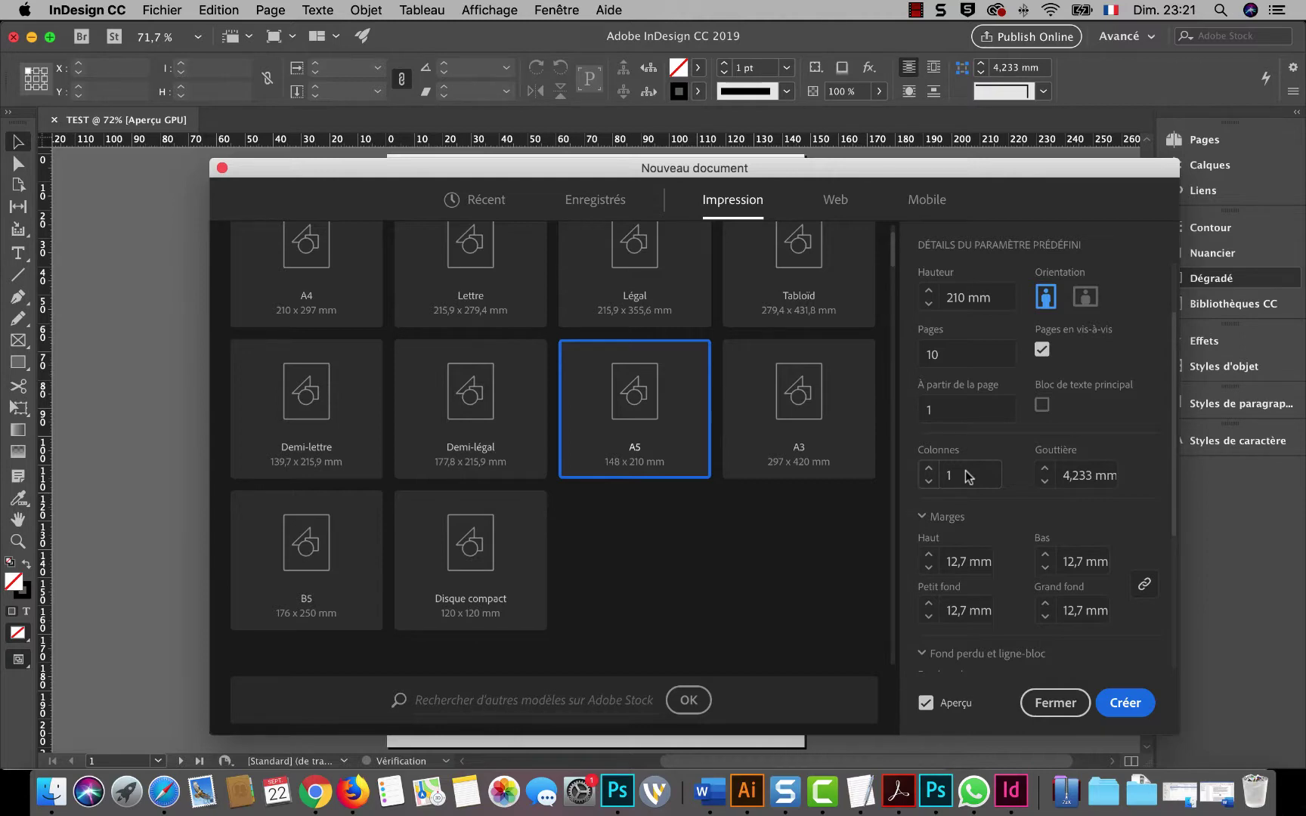
pyautogui.scroll(-2, 968, 476)
pyautogui.scroll(-2, 966, 476)
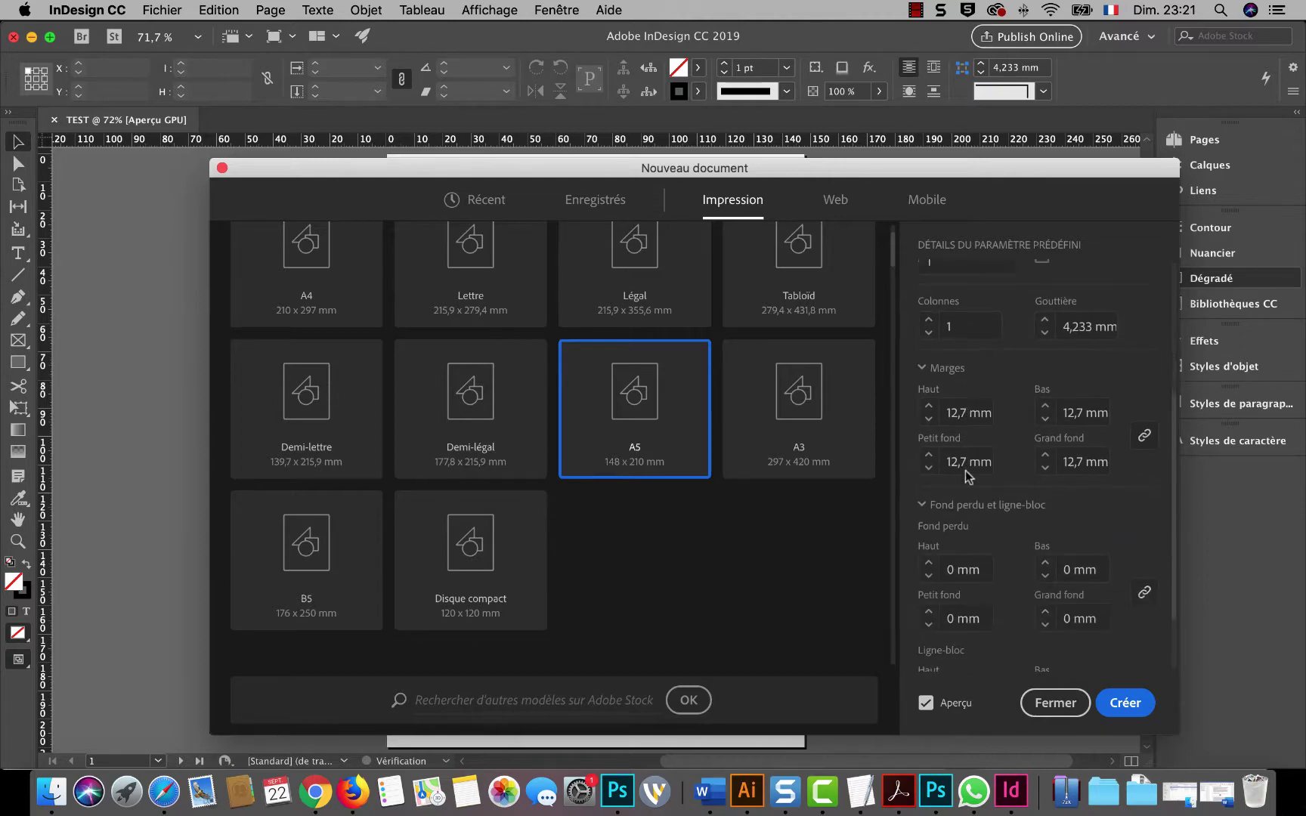
pyautogui.scroll(-2, 1010, 435)
pyautogui.scroll(-1, 1008, 434)
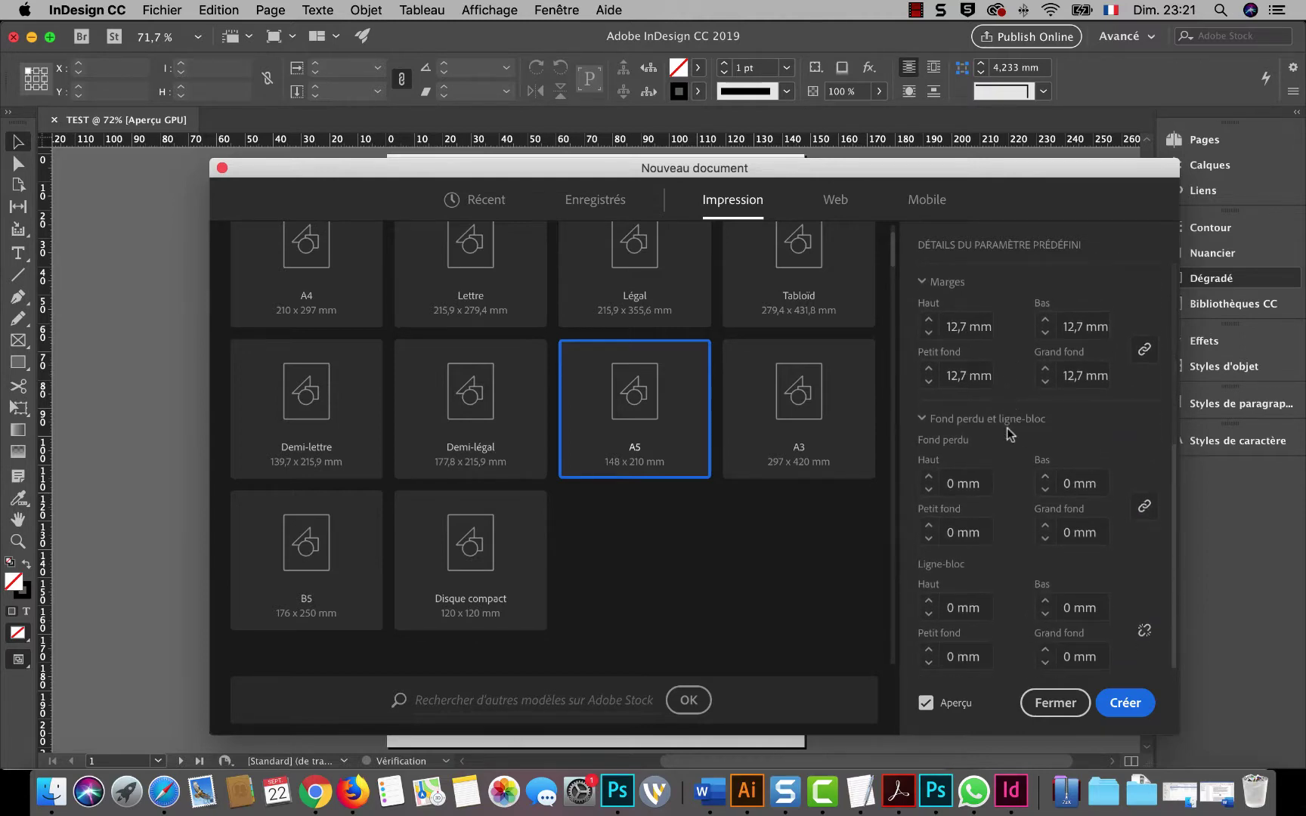
pyautogui.click(954, 486)
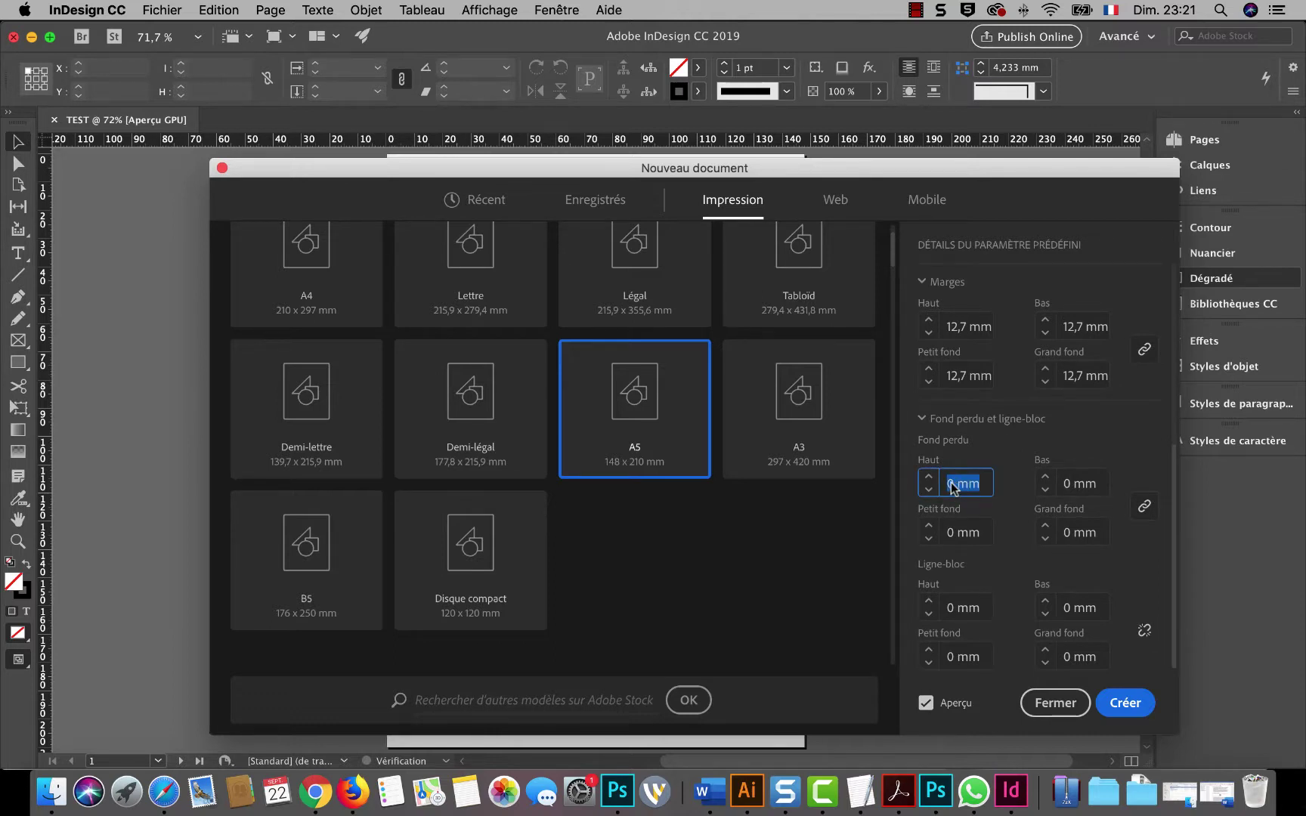
pyautogui.write('3')
pyautogui.click(1146, 509)
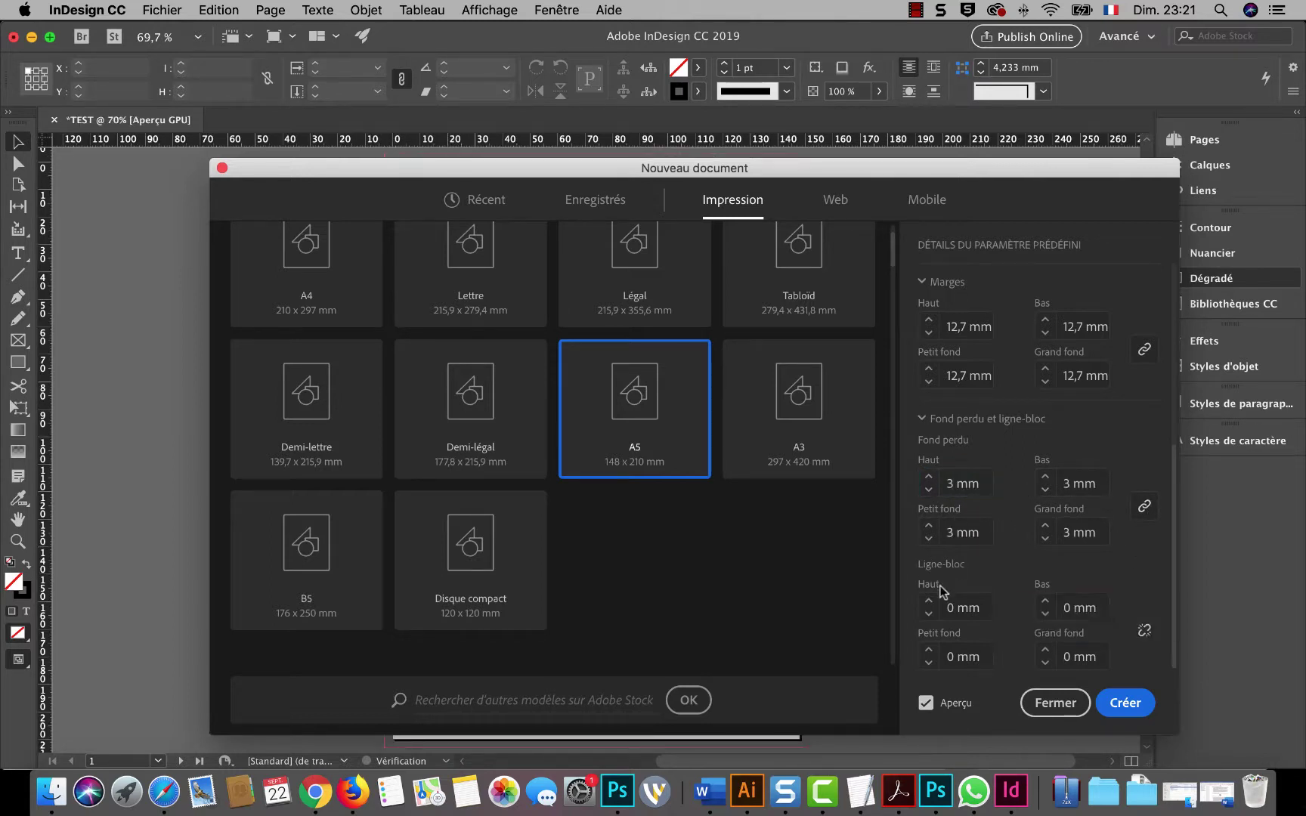
# Create the document with these settings and collapse the expanded Dégradé panel
pyautogui.click(1129, 701)
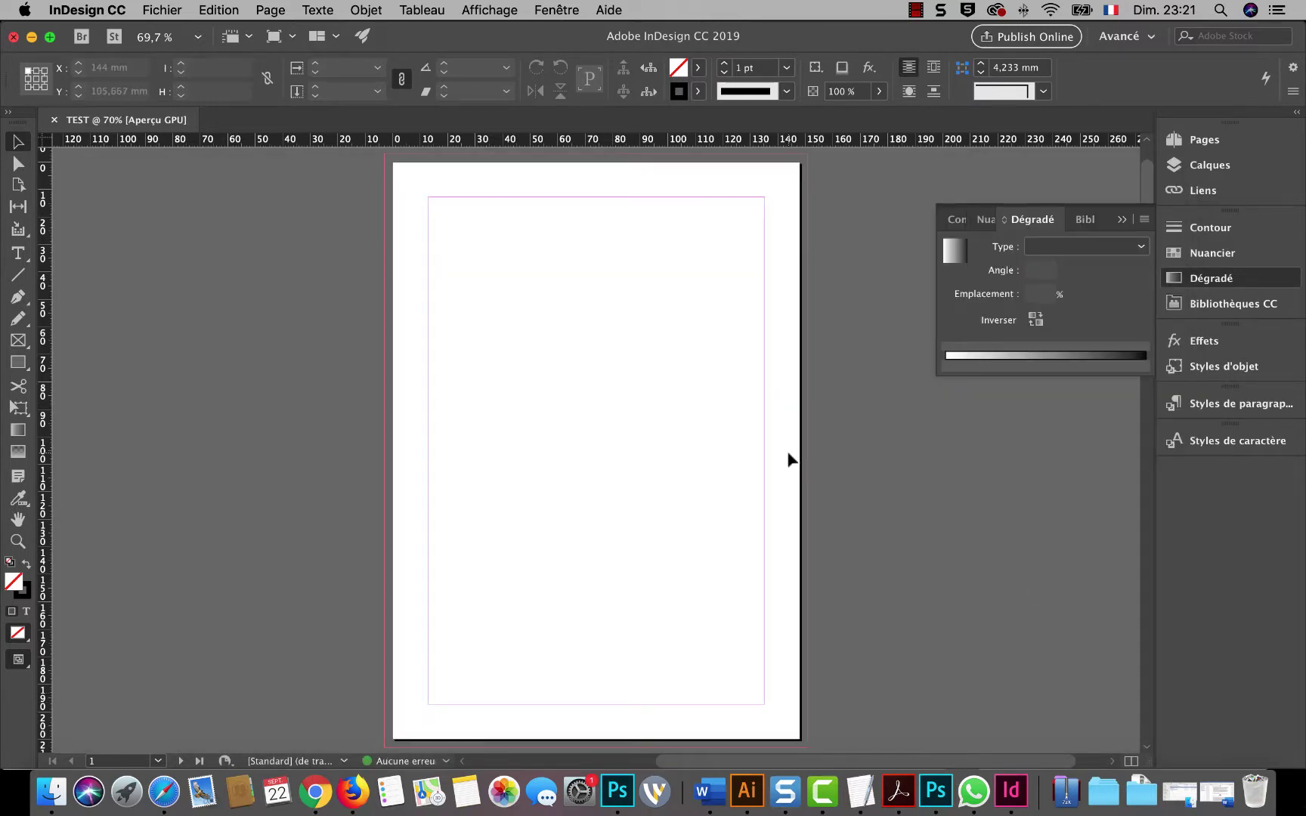
pyautogui.click(1122, 219)
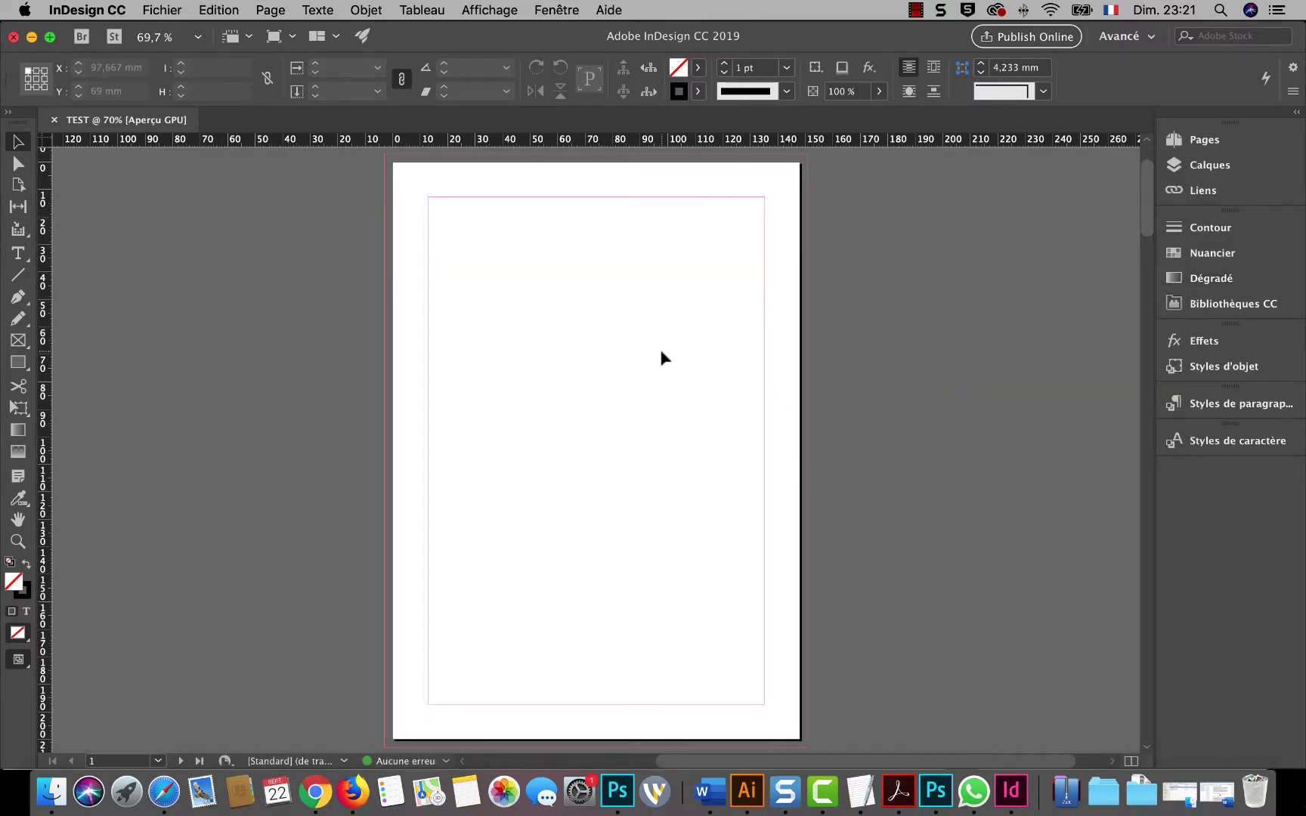
# Examine the facing-page spreads of the new document and the overview of its pages
pyautogui.scroll(15, 662, 355)
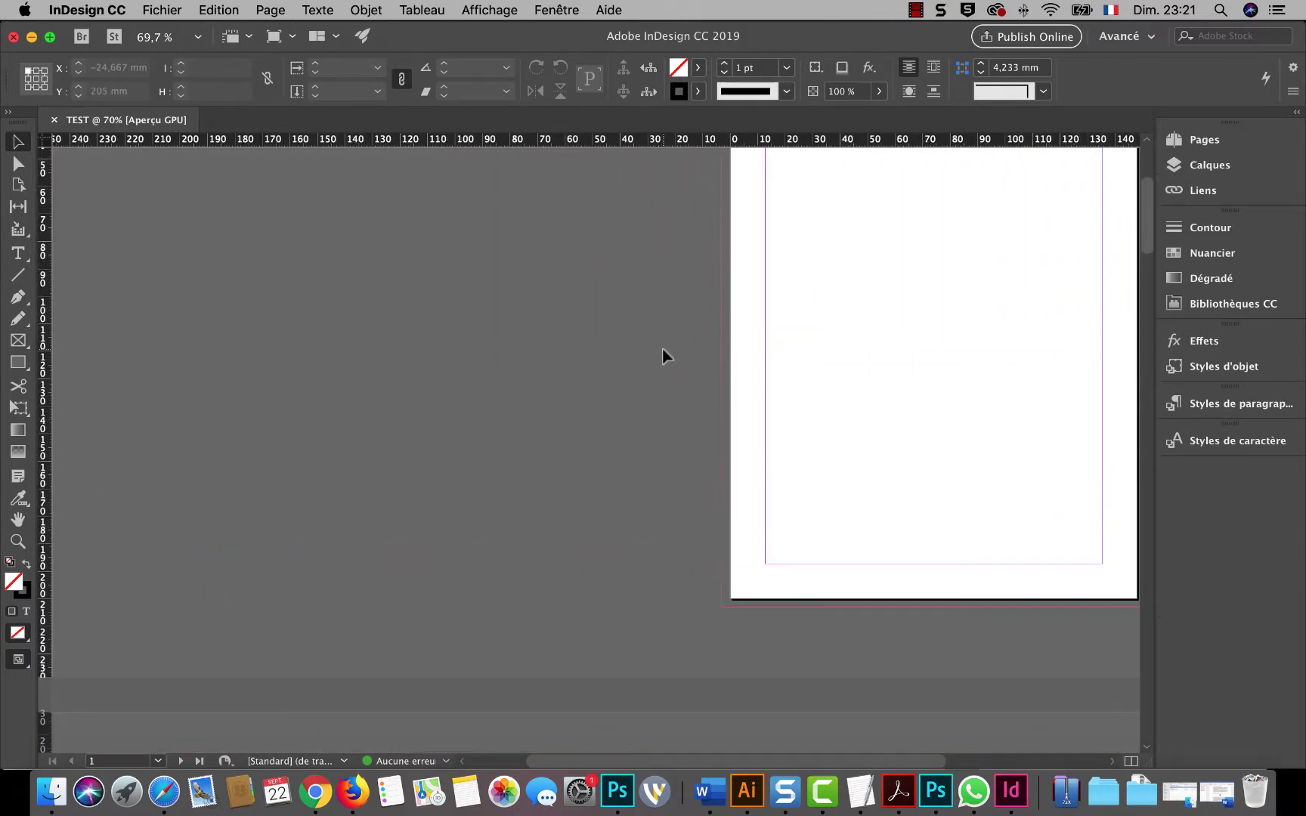
pyautogui.hscroll(10, 663, 350)
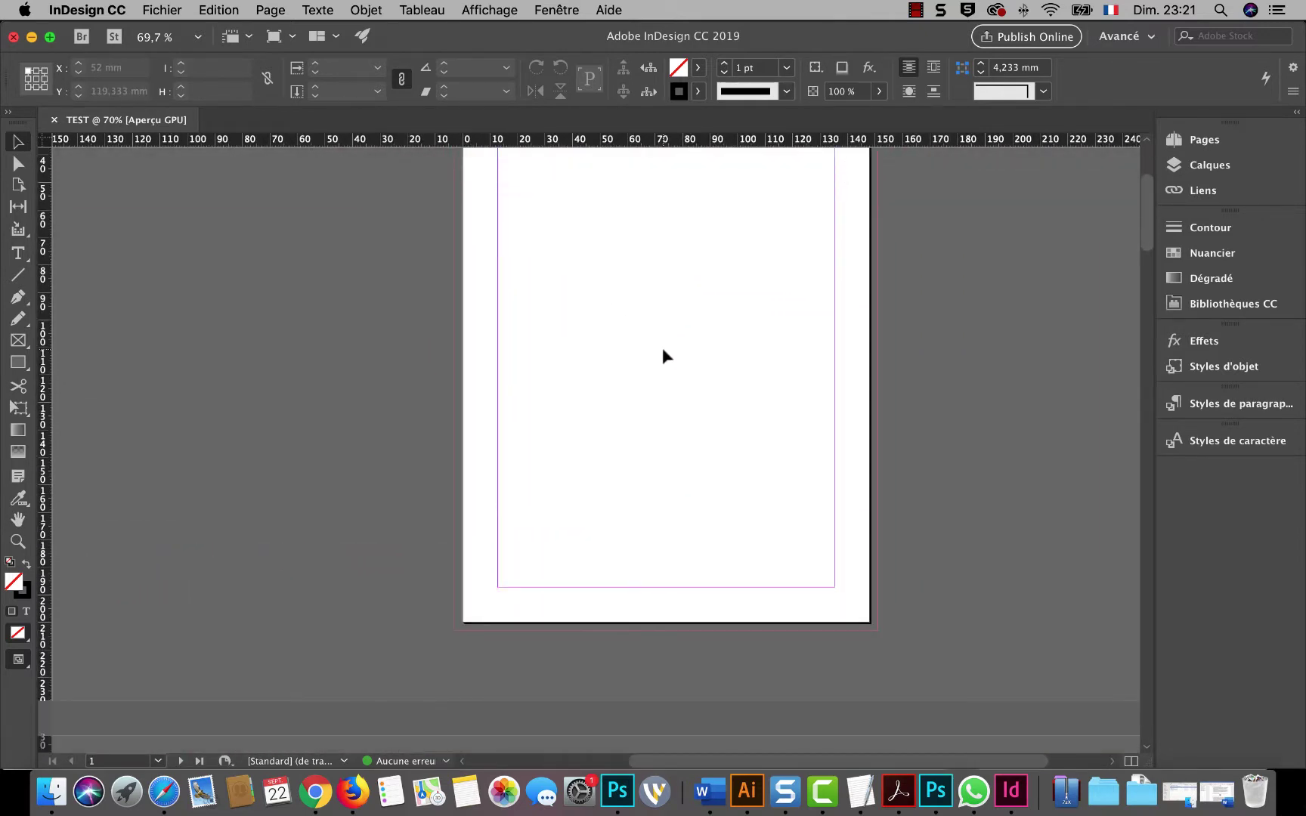
pyautogui.scroll(-15, 662, 350)
pyautogui.hscroll(-5, 663, 346)
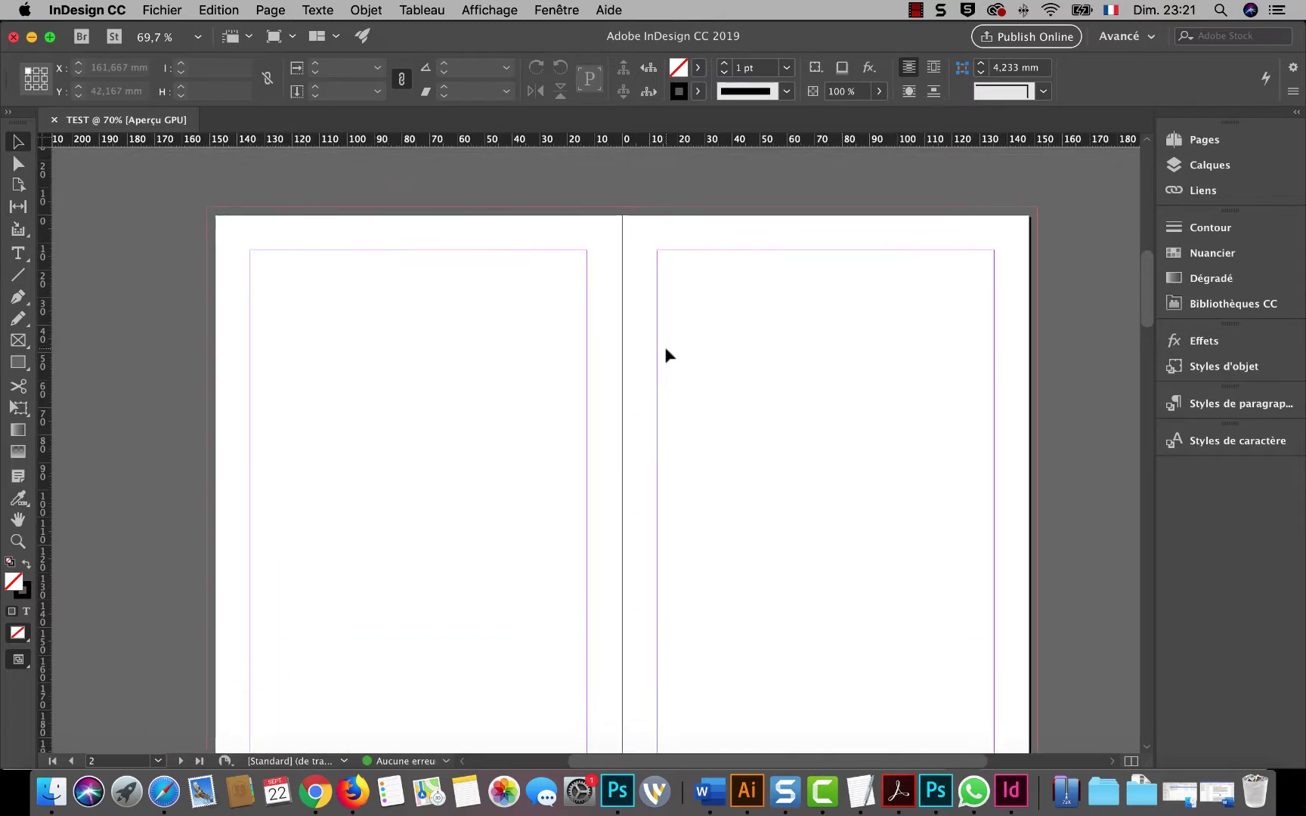
pyautogui.click(1205, 141)
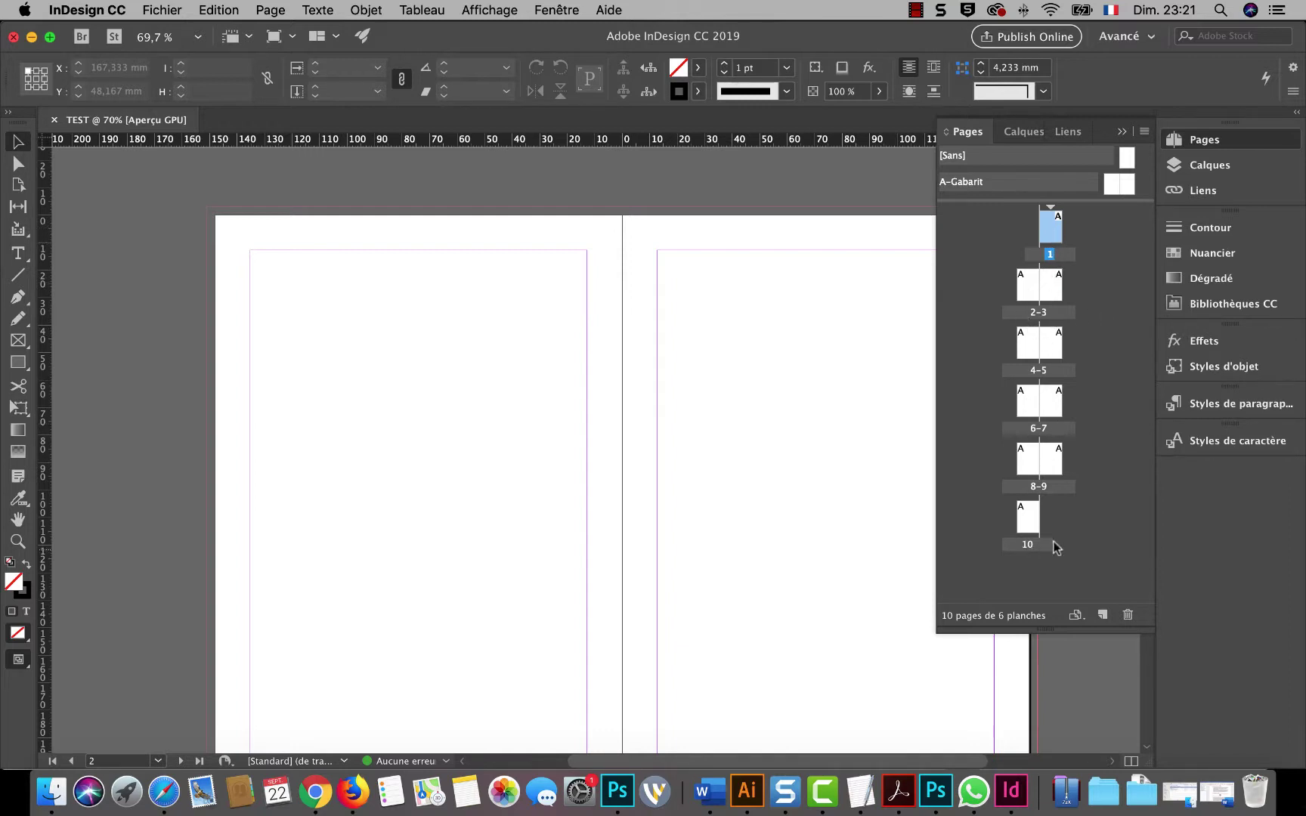
pyautogui.click(1122, 132)
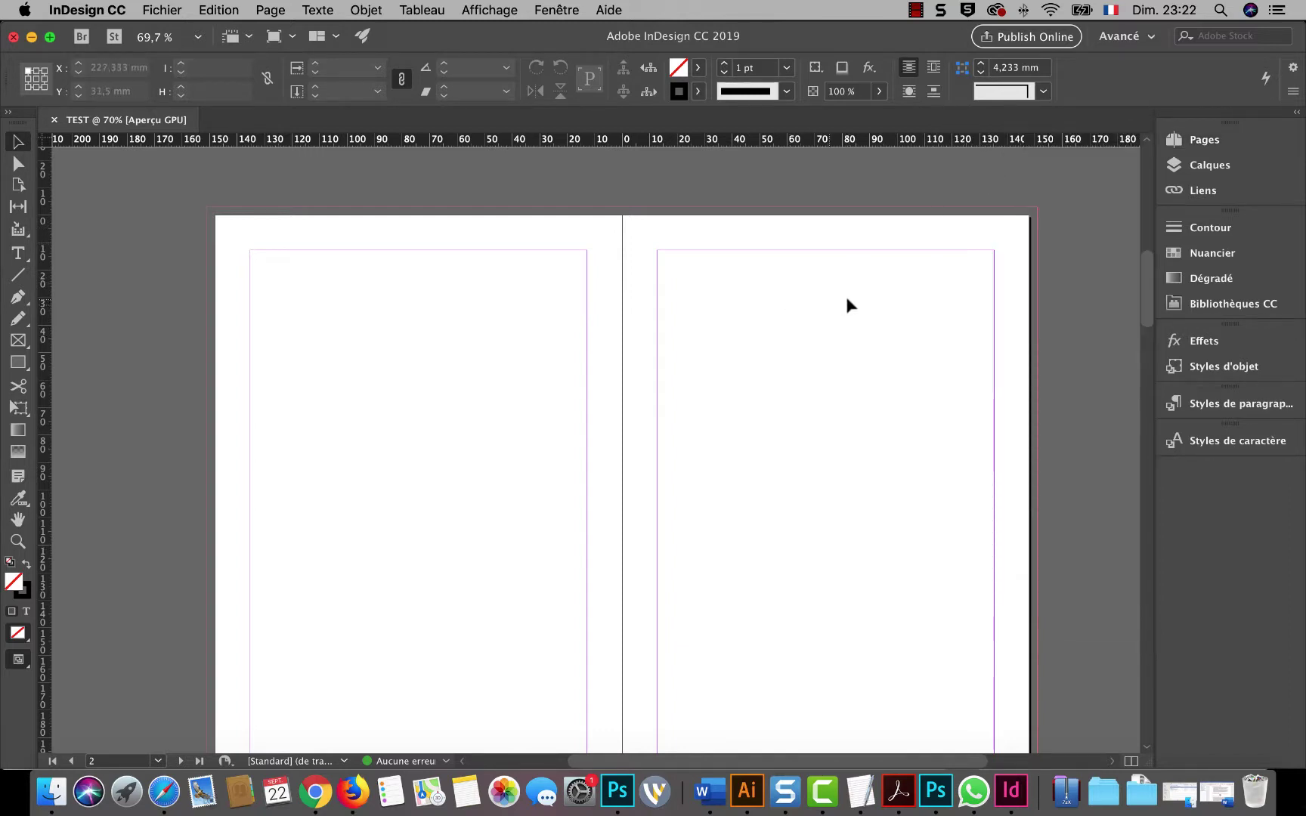
pyautogui.scroll(-5, 887, 301)
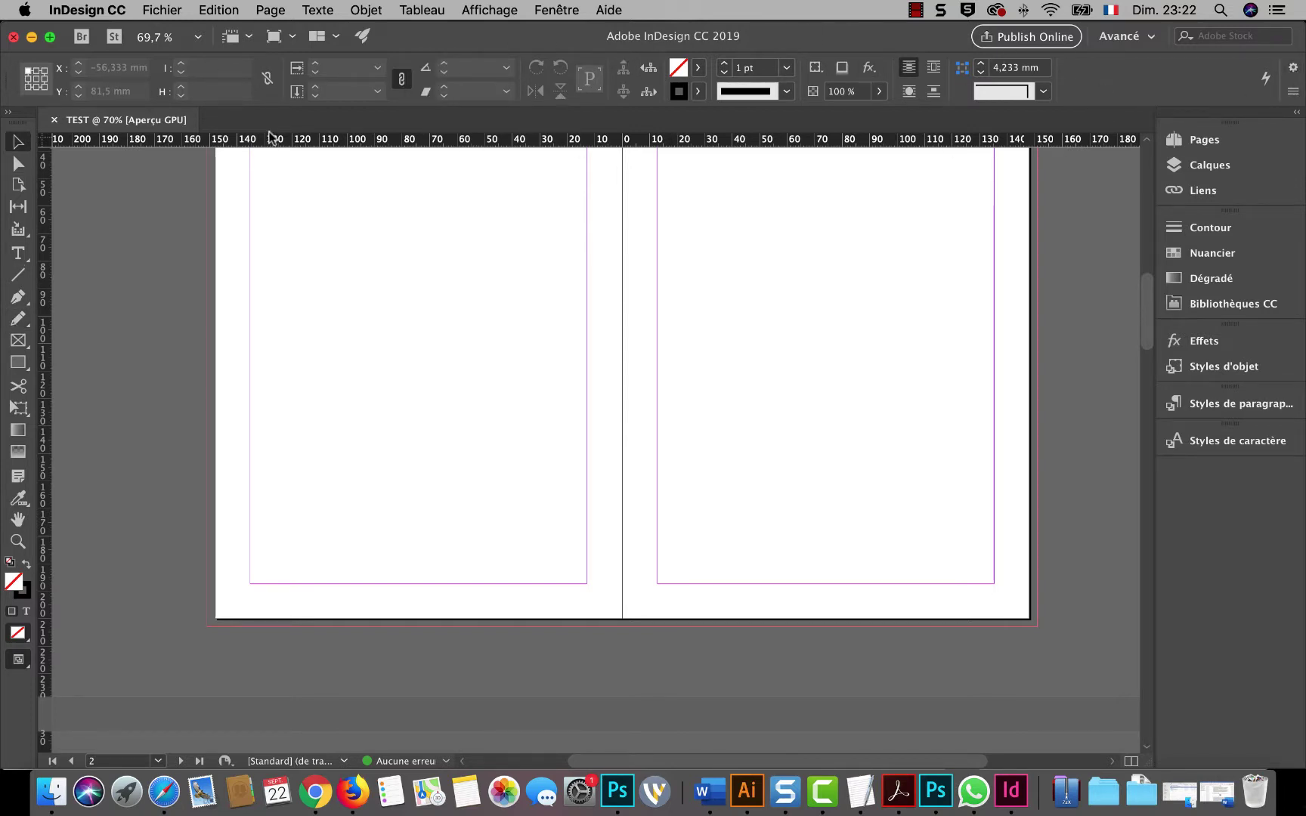
pyautogui.click(555, 9)
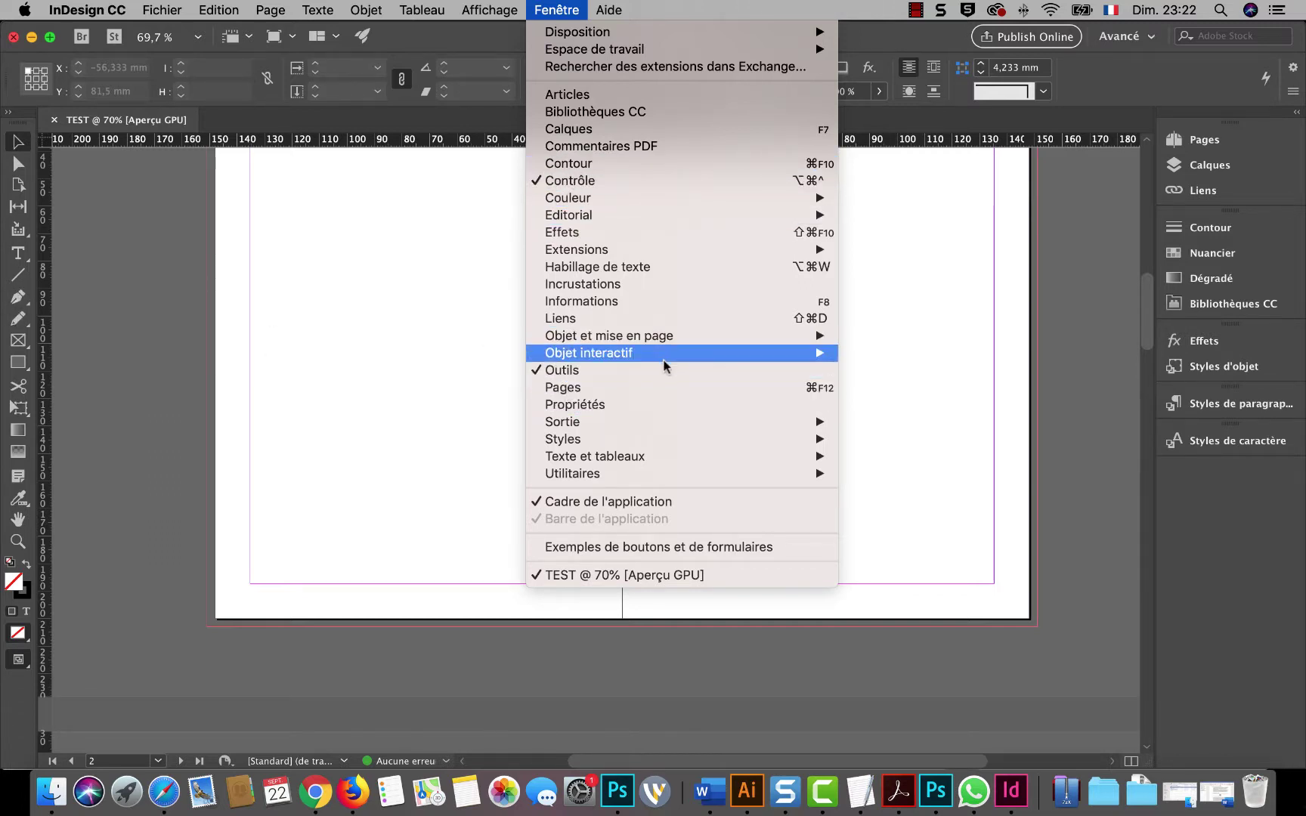
pyautogui.click(1127, 106)
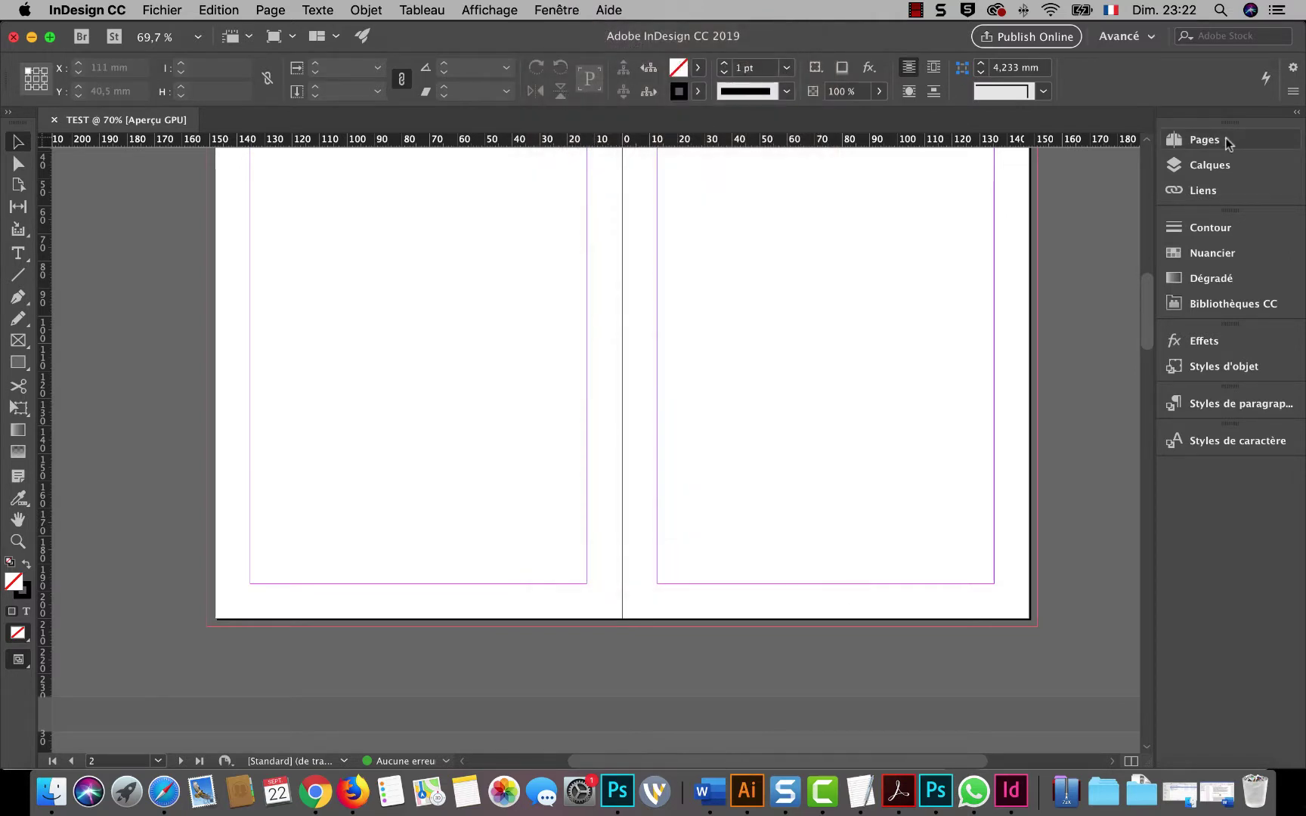
# Reset the Avancé workspace to its default layout
pyautogui.click(1153, 36)
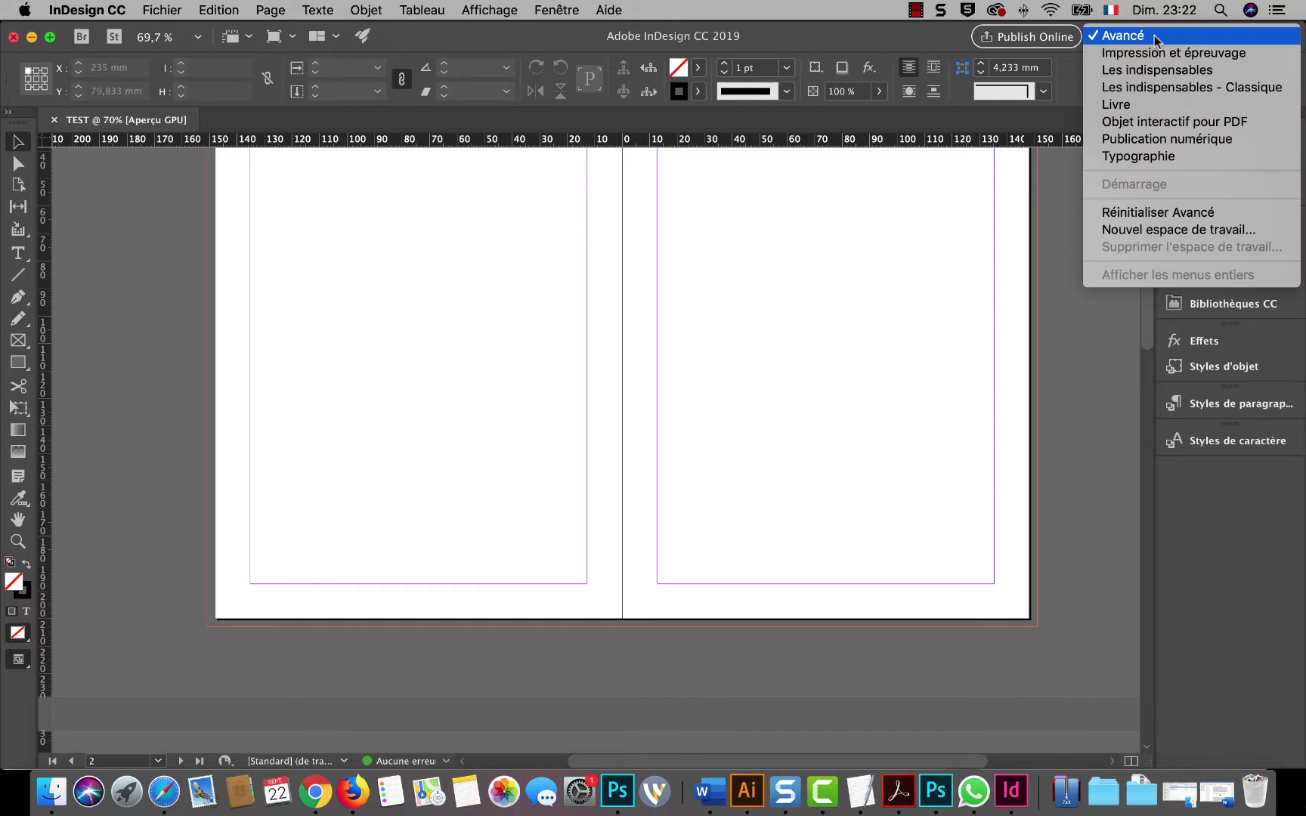
pyautogui.click(1130, 212)
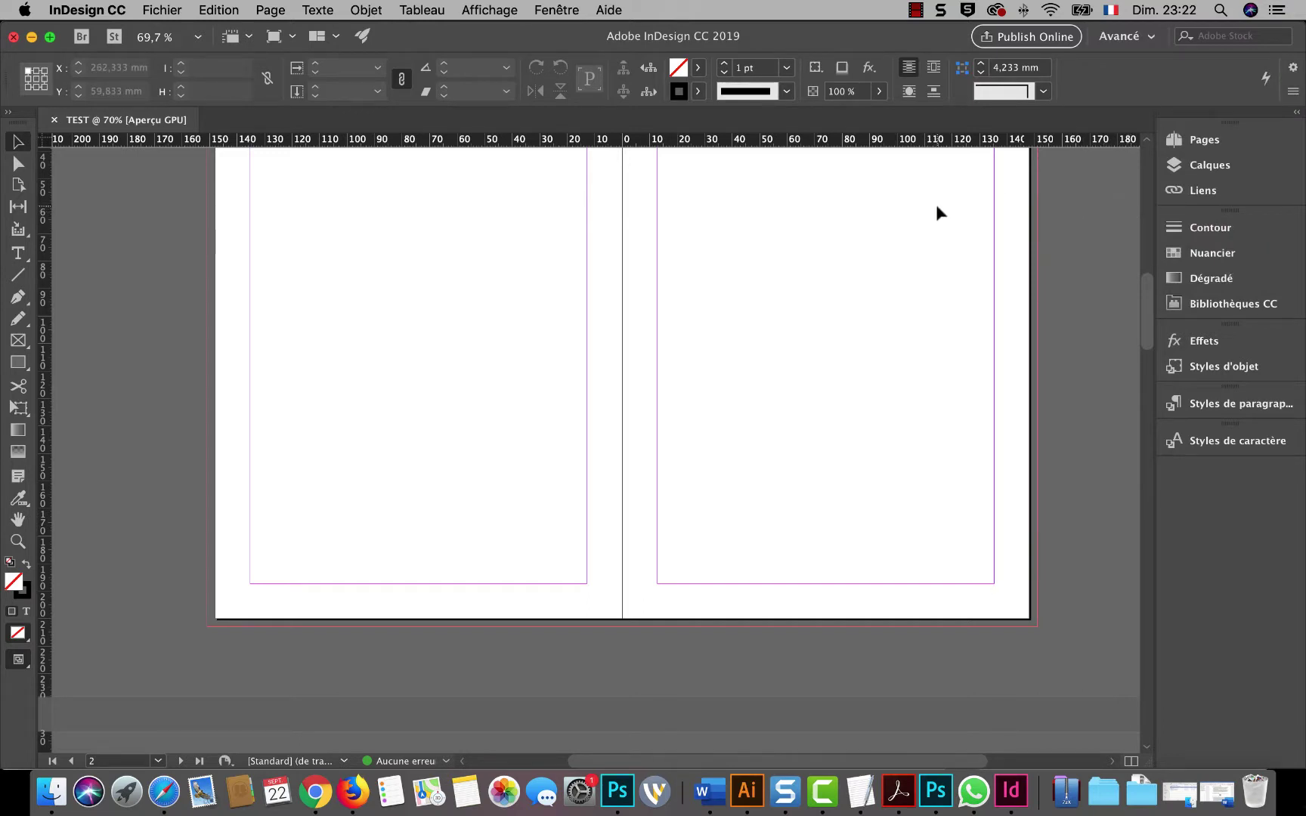
# Go to page 3, page 6 and back to page 1 using the Pages overview, and collapse the overview
pyautogui.scroll(-1, 936, 206)
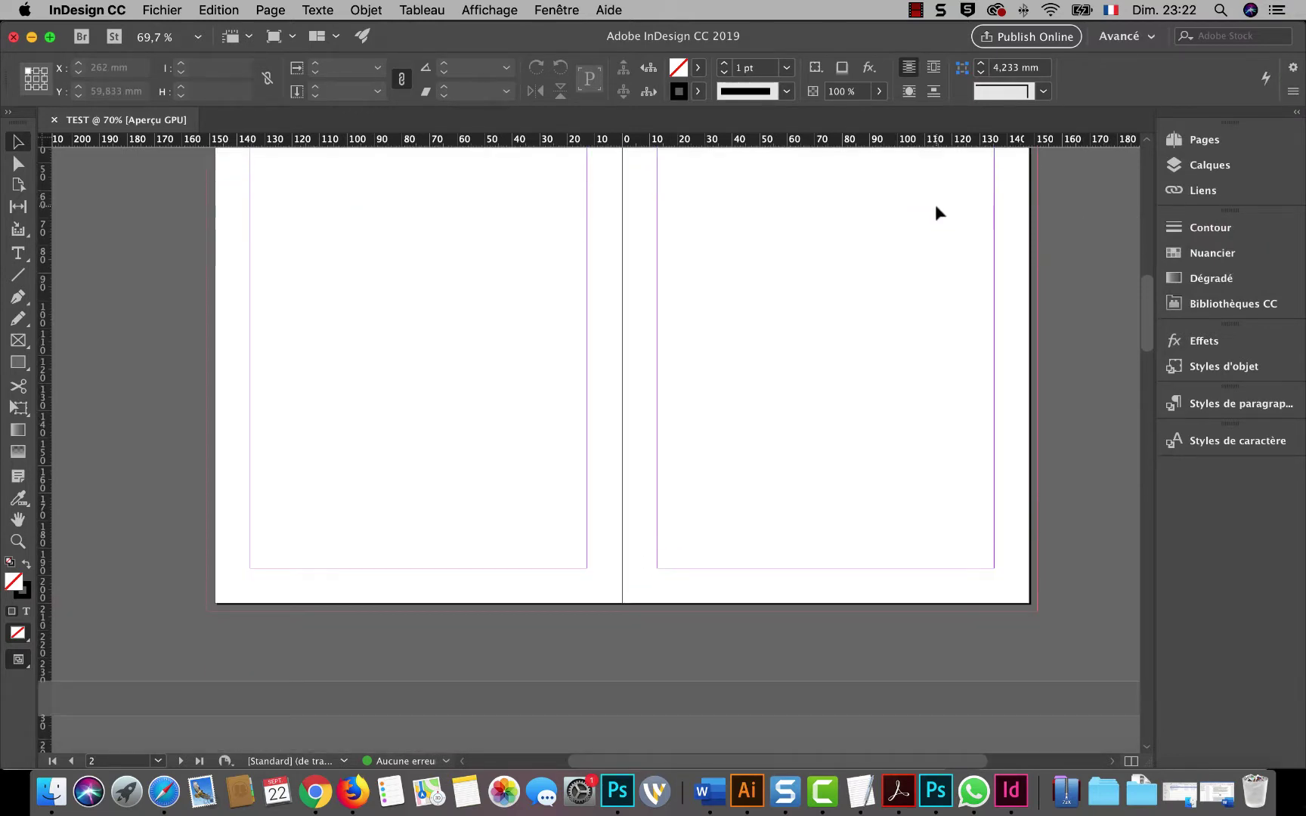
pyautogui.scroll(5, 935, 206)
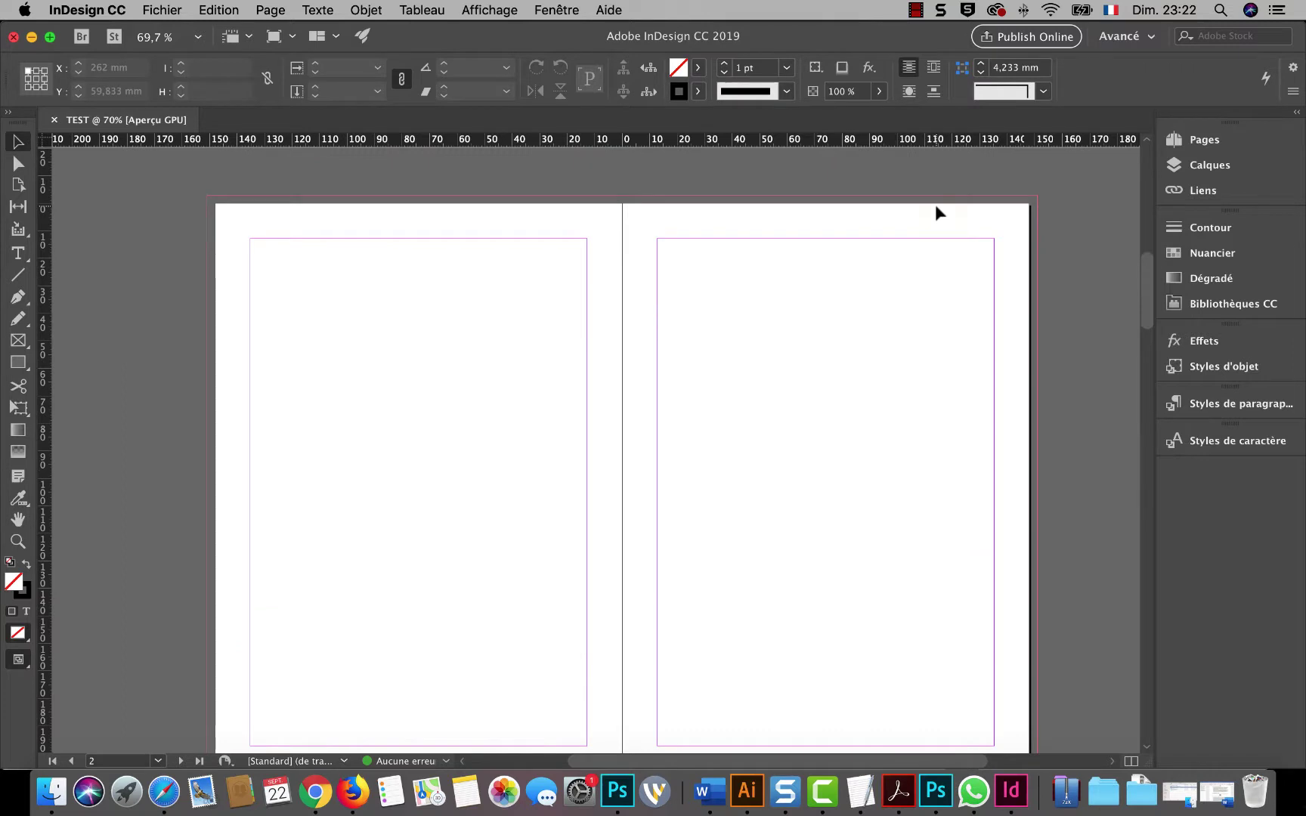
pyautogui.click(1228, 139)
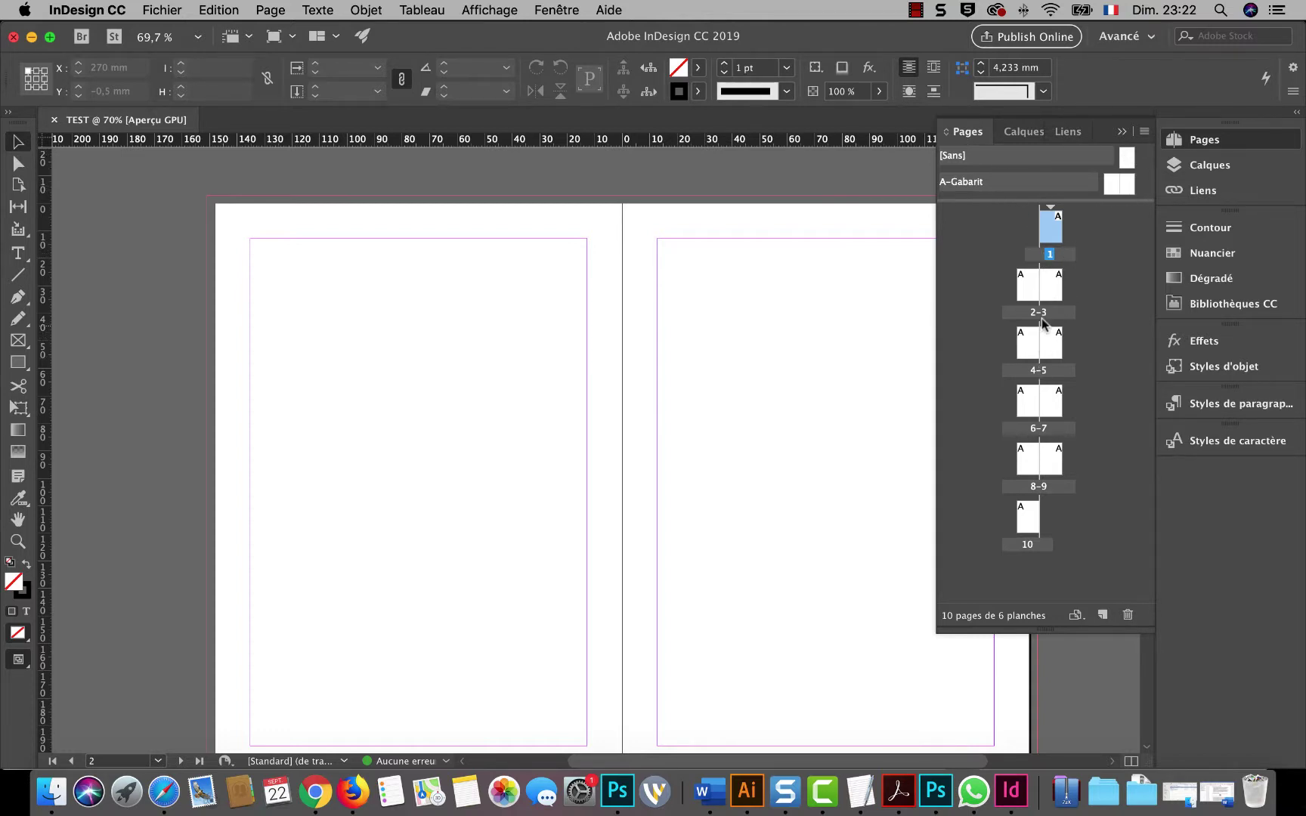
pyautogui.doubleClick(1047, 291)
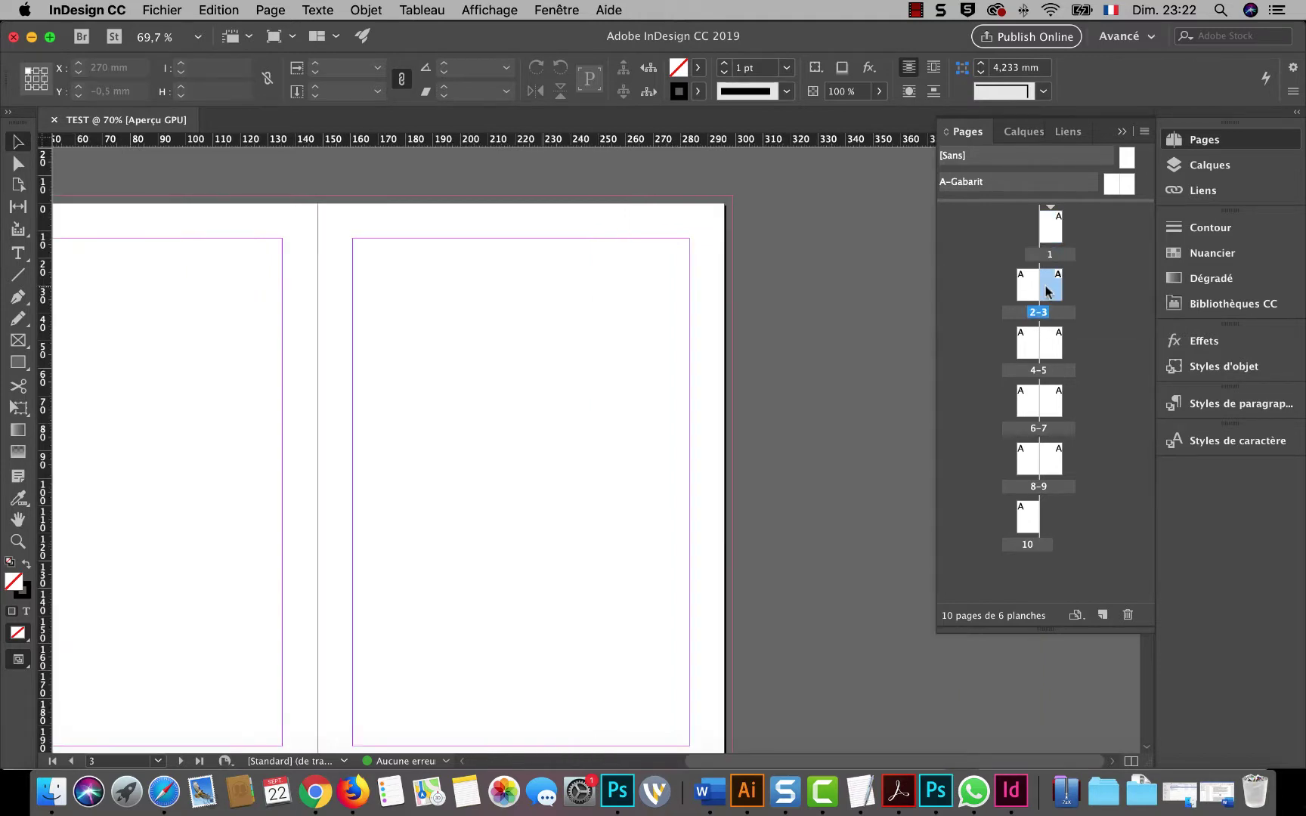
pyautogui.scroll(-2, 772, 314)
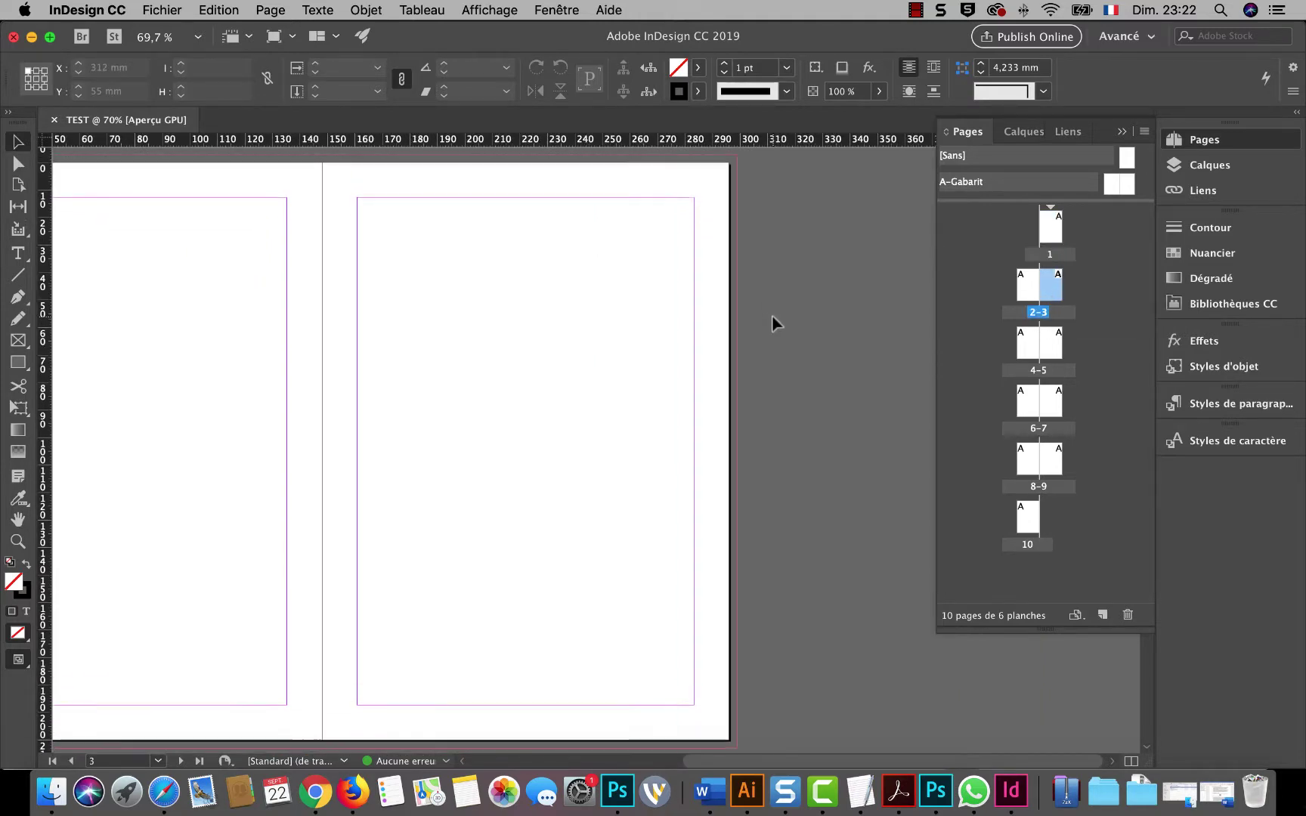
pyautogui.doubleClick(1034, 404)
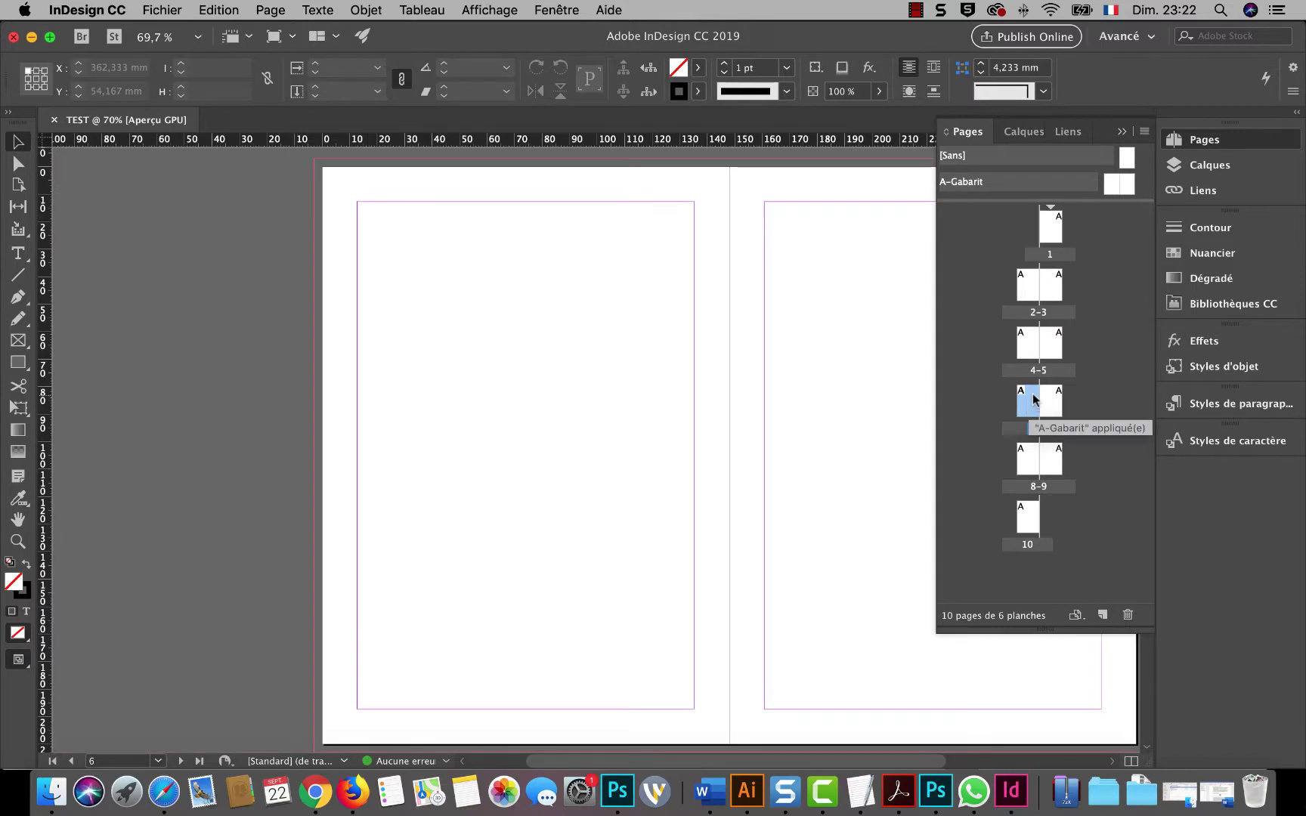
pyautogui.doubleClick(1052, 235)
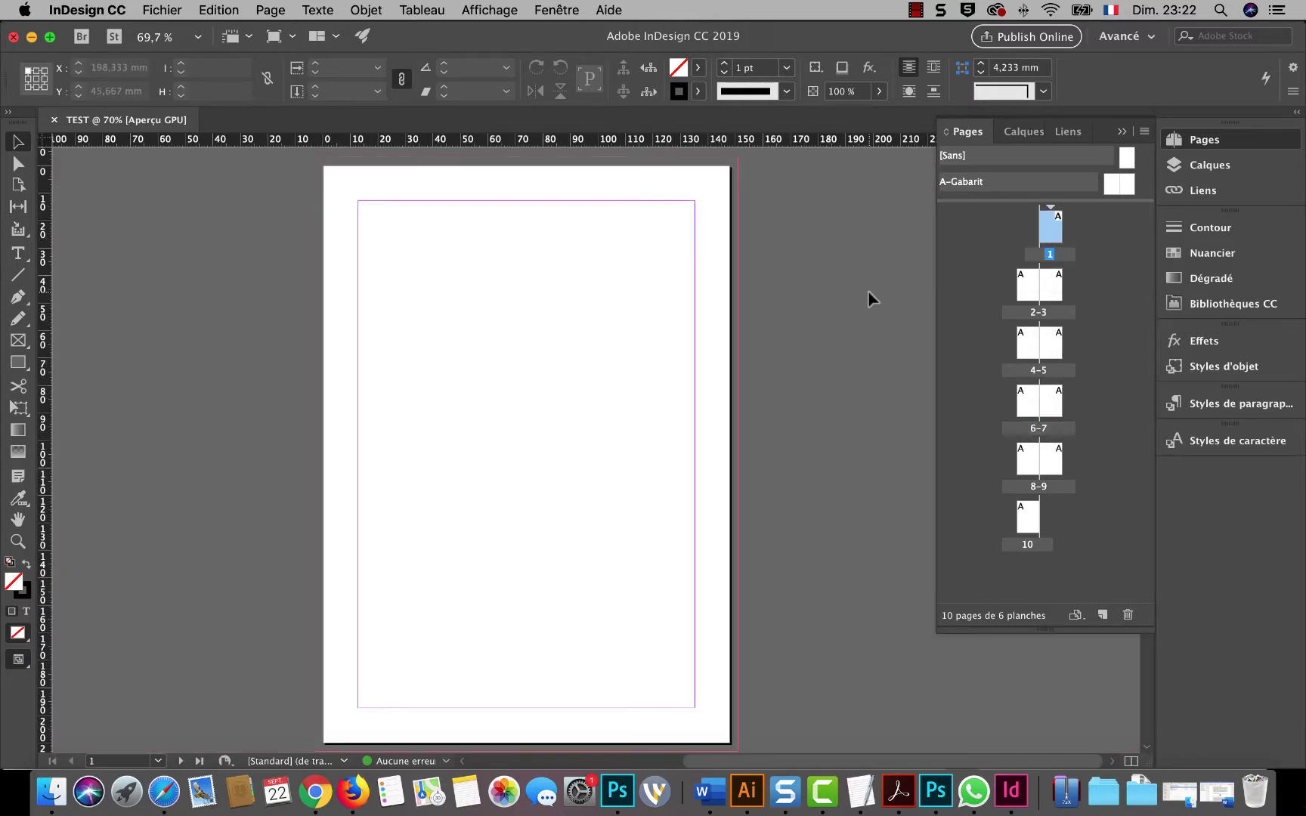
pyautogui.click(1123, 133)
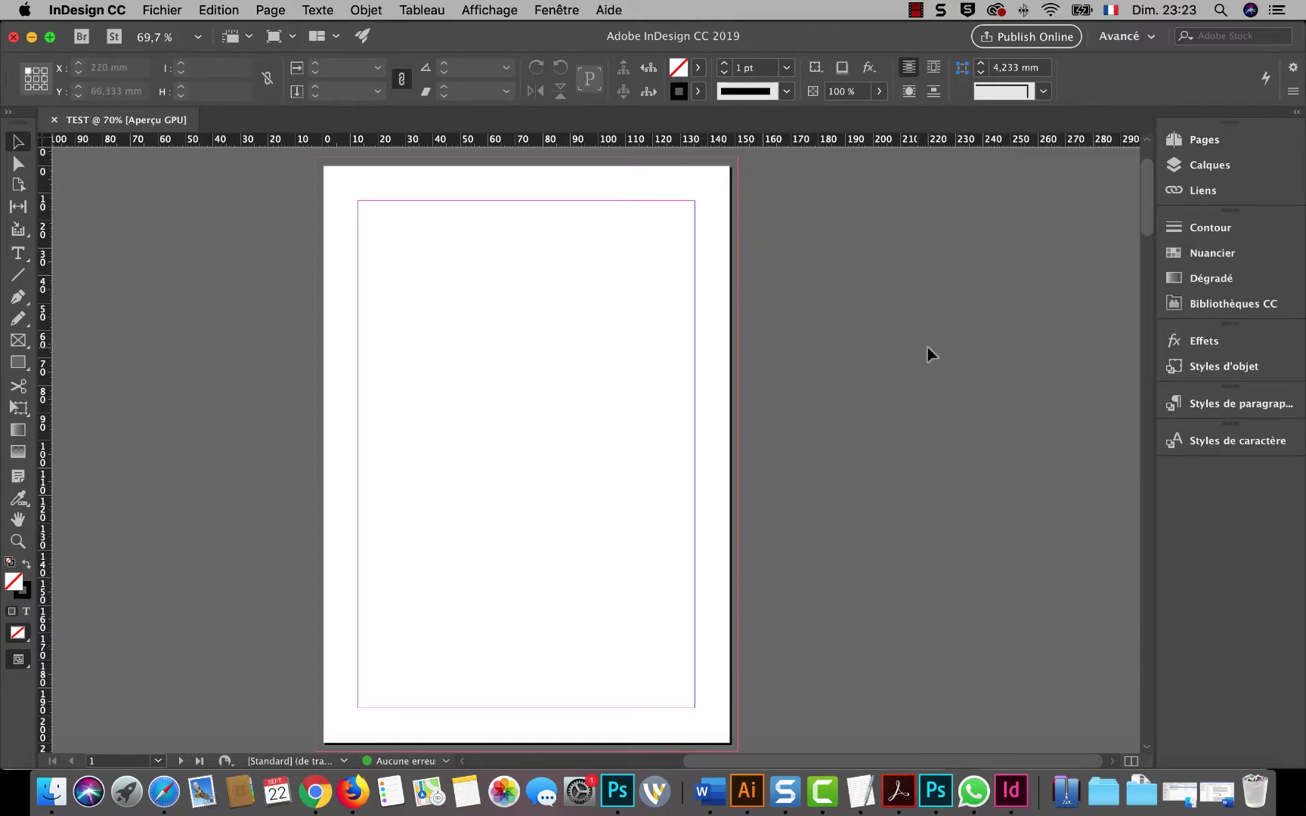
pyautogui.scroll(-2, 927, 355)
pyautogui.scroll(2, 928, 355)
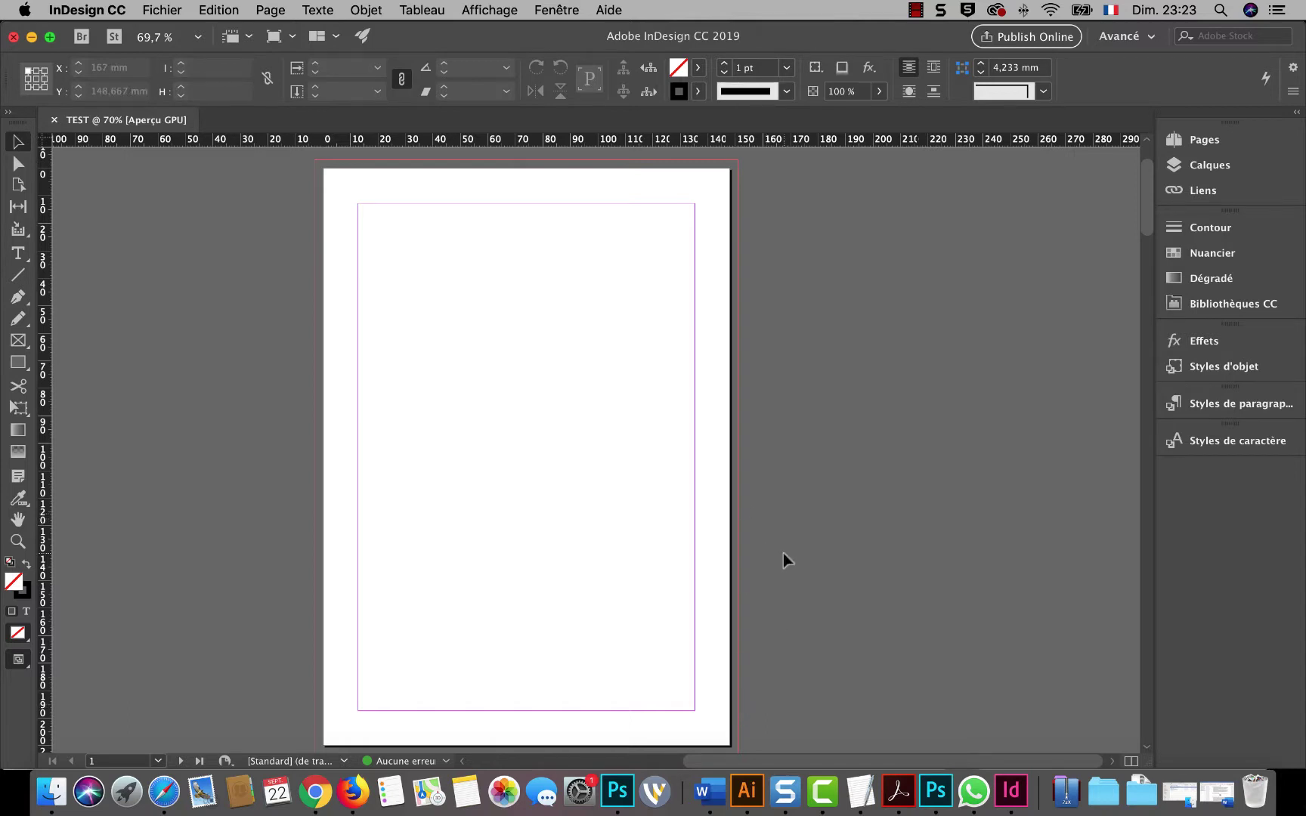
pyautogui.scroll(-2, 782, 553)
pyautogui.scroll(3, 783, 553)
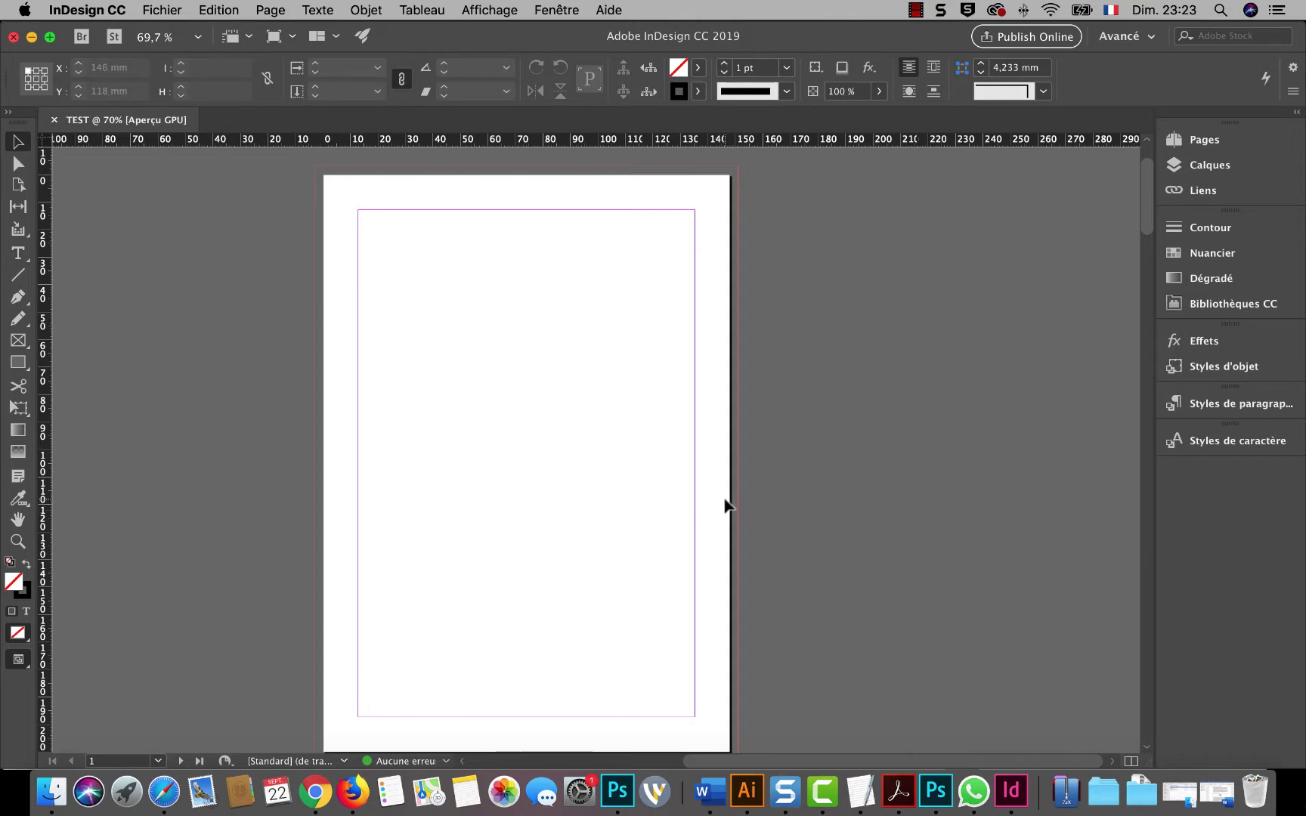
pyautogui.scroll(-2, 726, 505)
pyautogui.scroll(2, 726, 505)
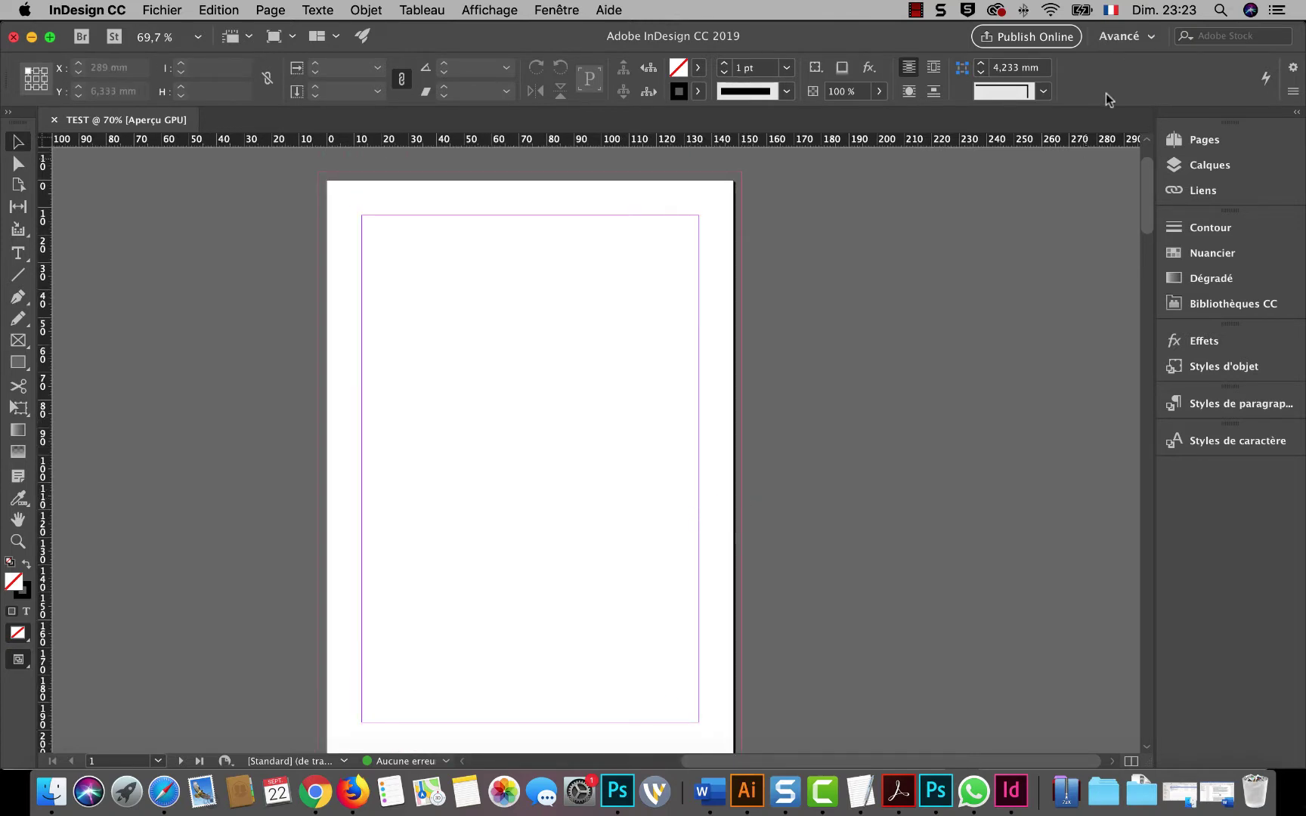
# Preview the Impression et épreuvage workspace and the Les indispensables workspace
pyautogui.click(1153, 40)
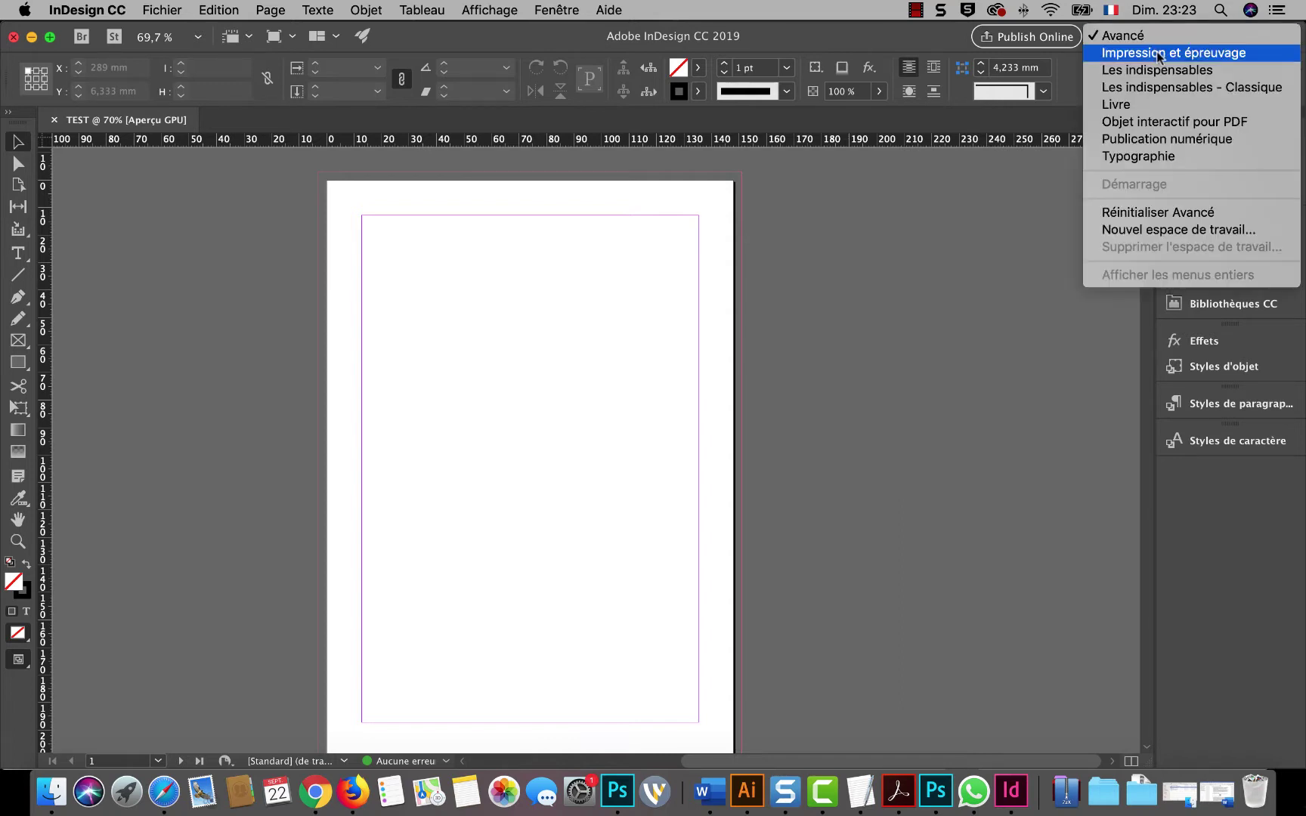
pyautogui.click(1160, 53)
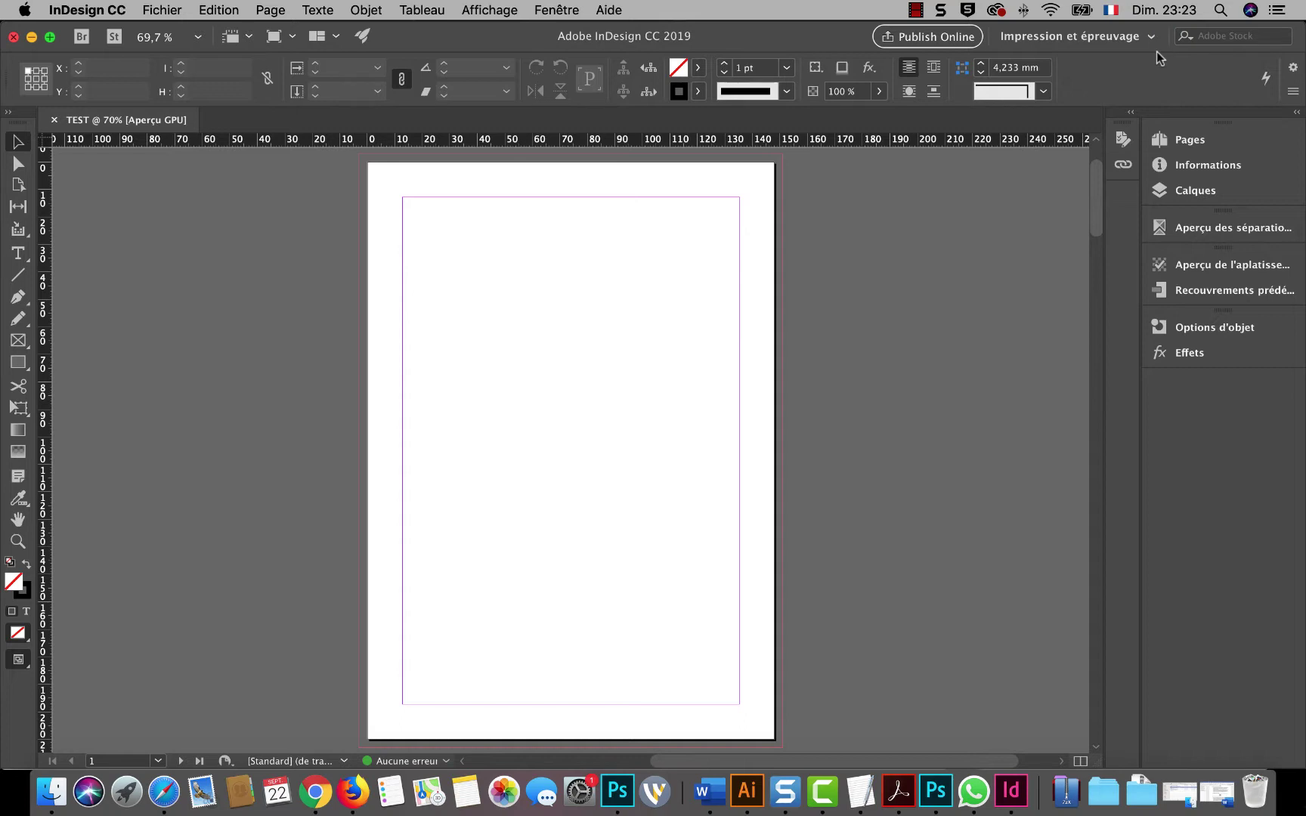
pyautogui.click(1143, 37)
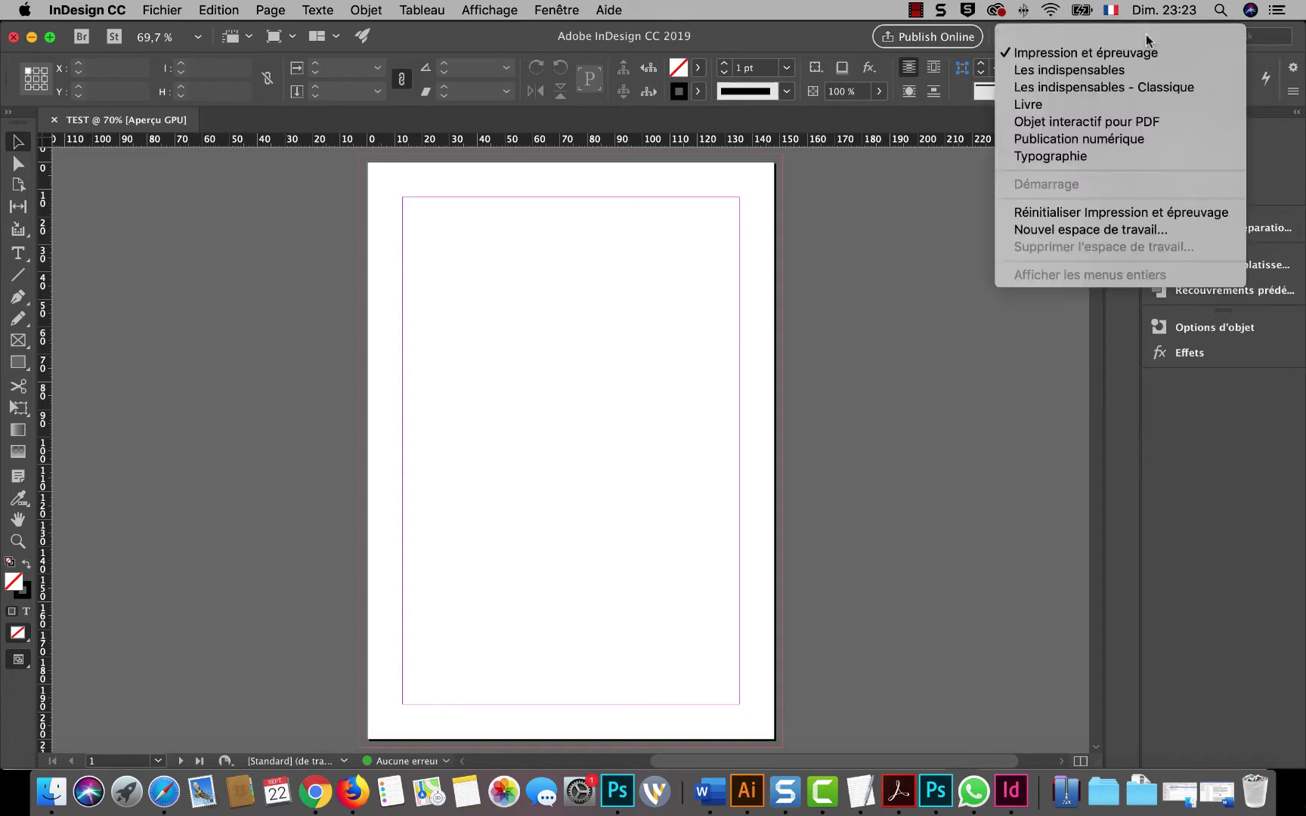
pyautogui.click(1100, 70)
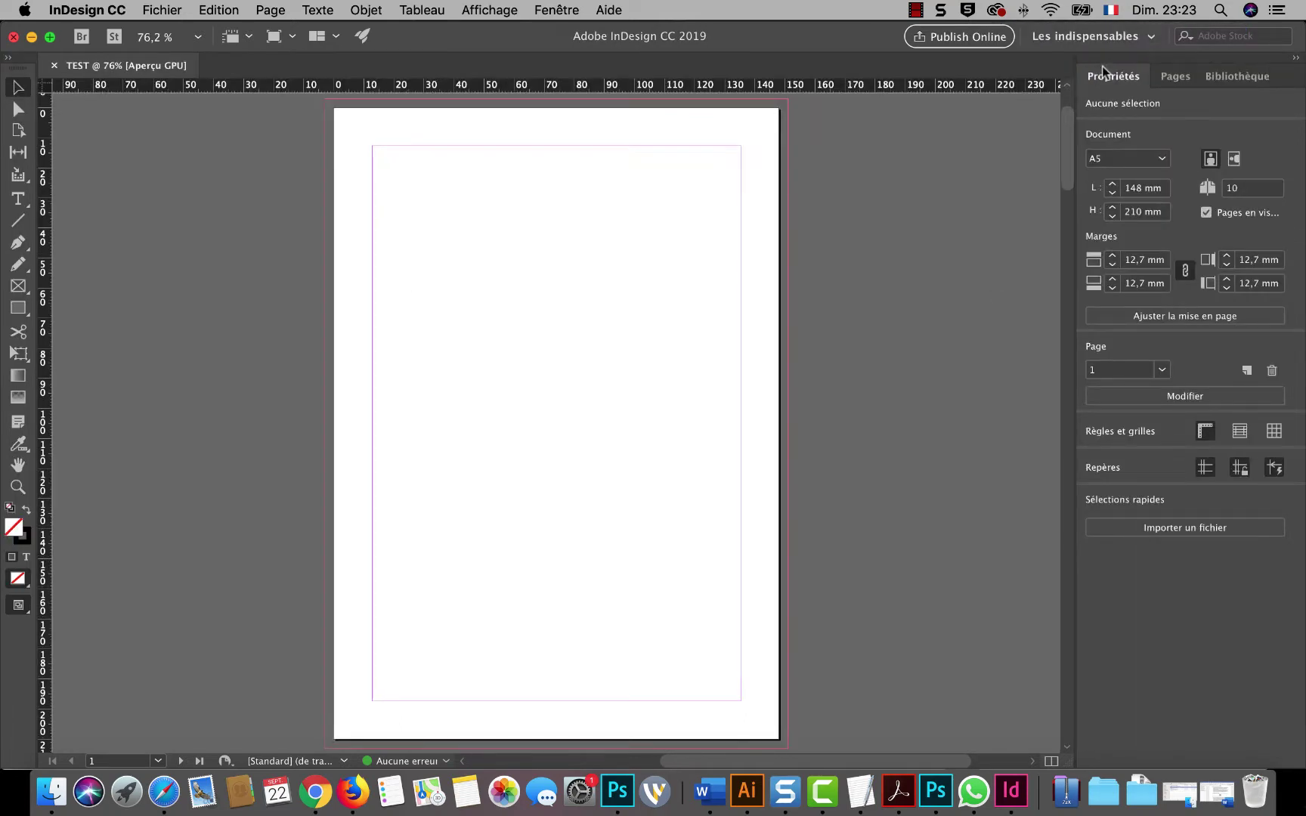
# Preview the Livre and Typographie workspaces, and return to the Avancé workspace
pyautogui.click(1140, 37)
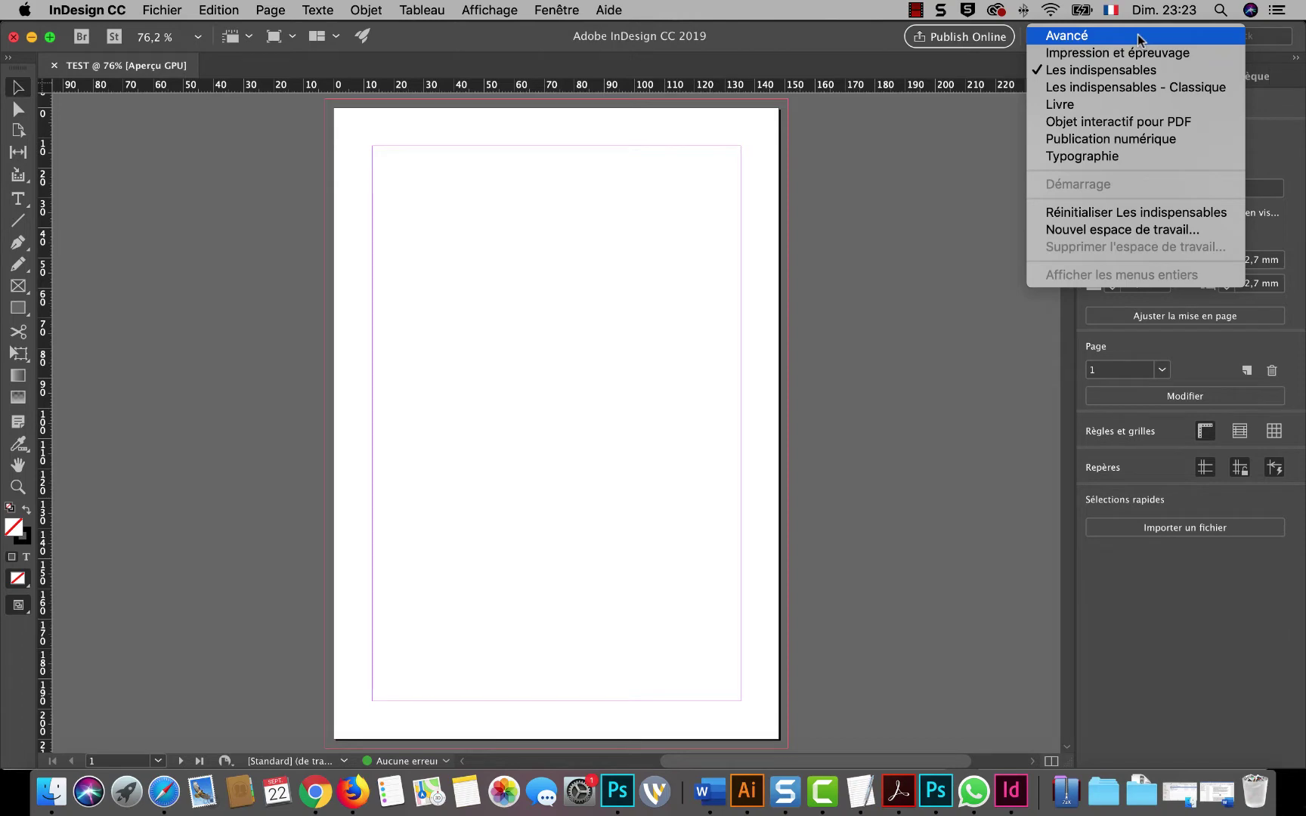
pyautogui.click(1087, 106)
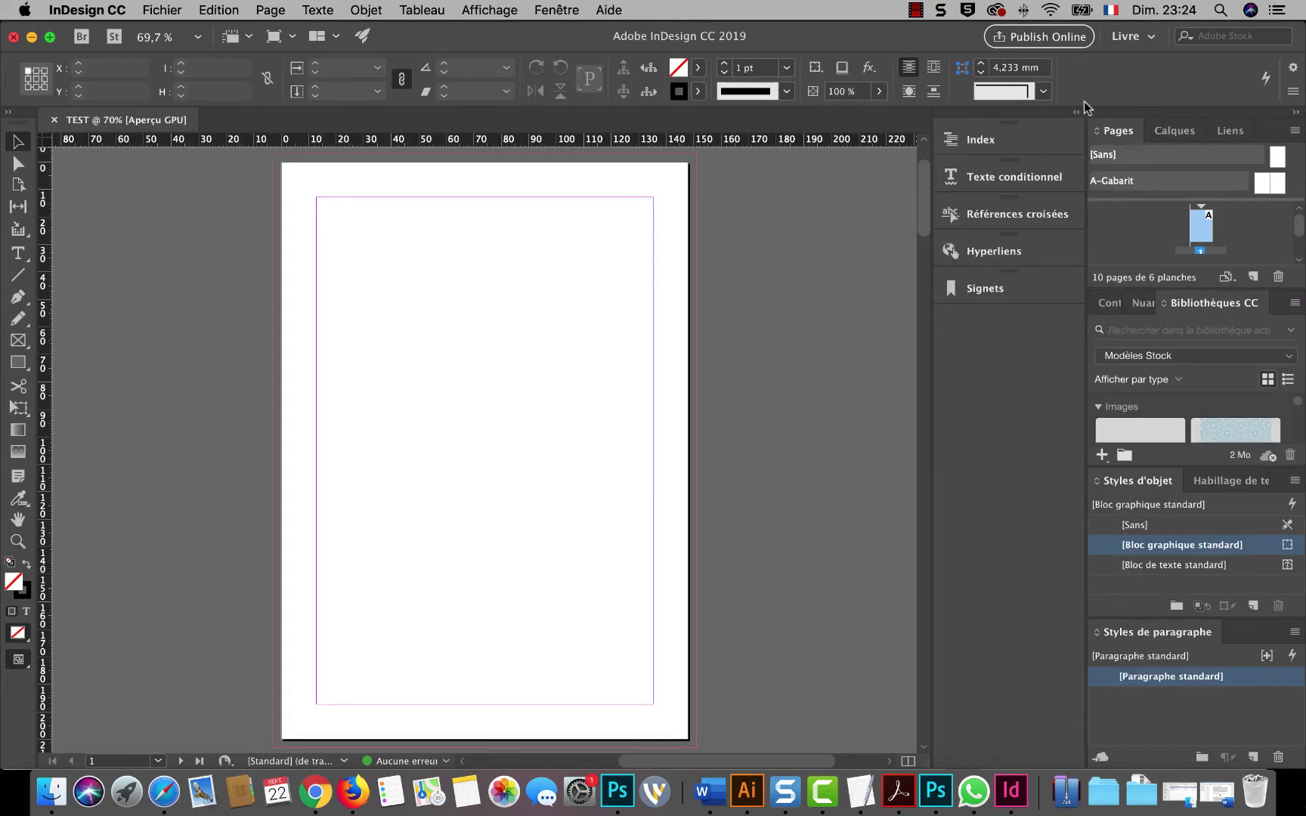
pyautogui.click(1126, 37)
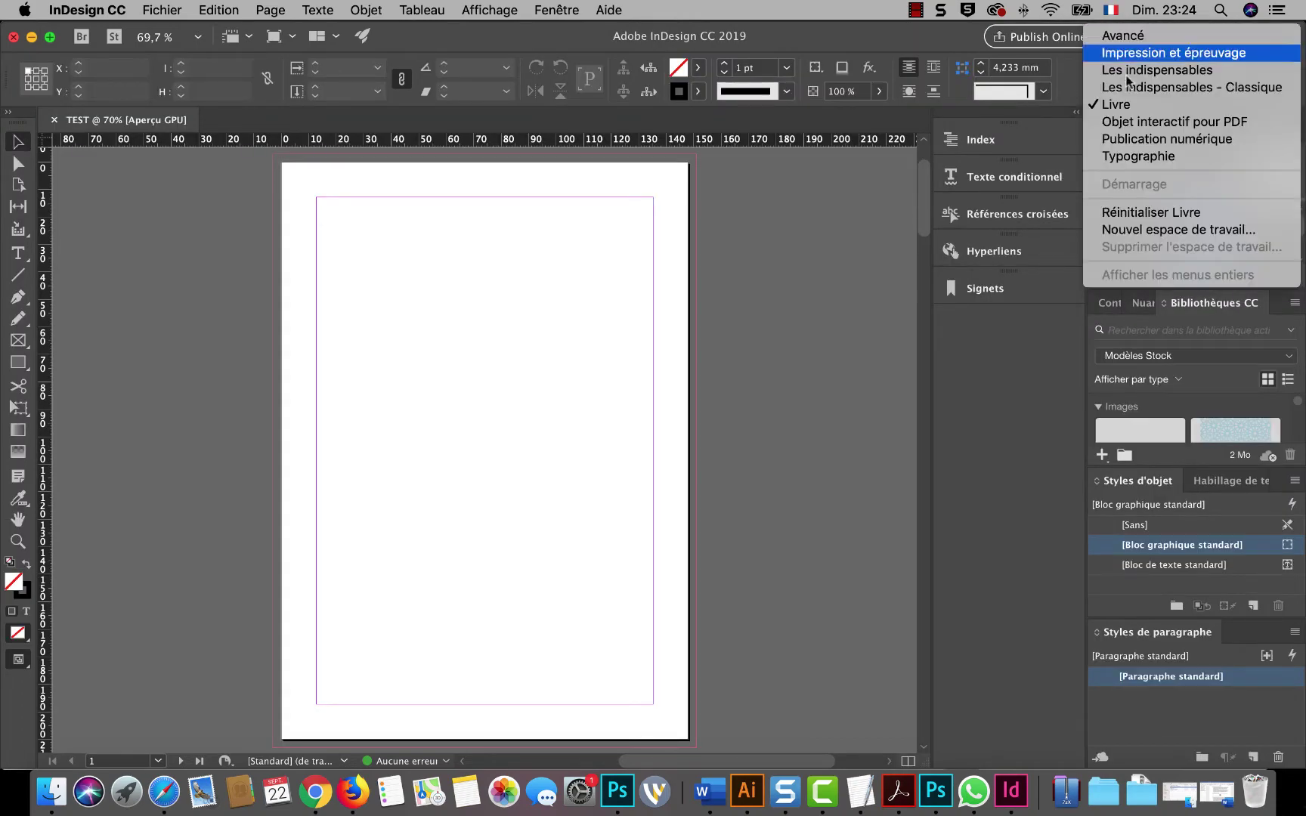
pyautogui.click(1123, 157)
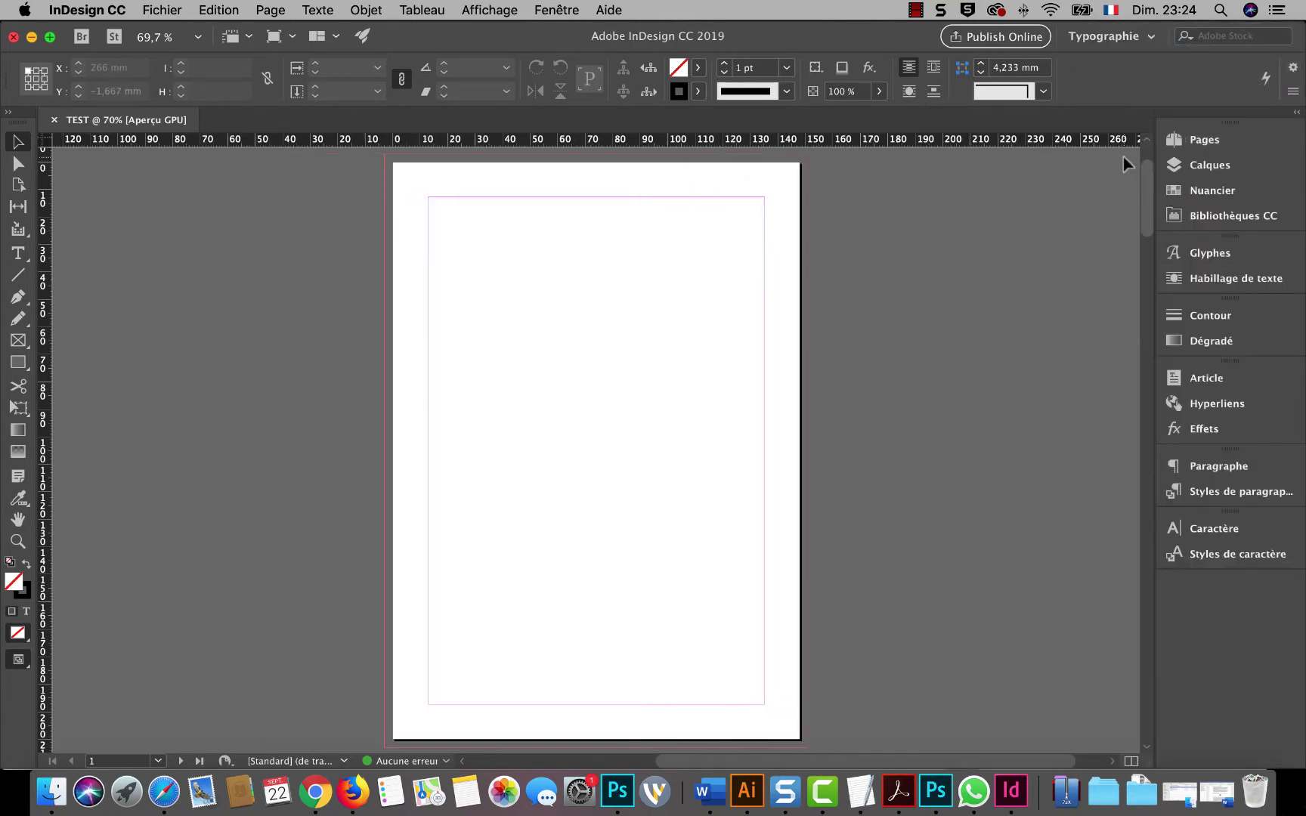
pyautogui.click(1119, 34)
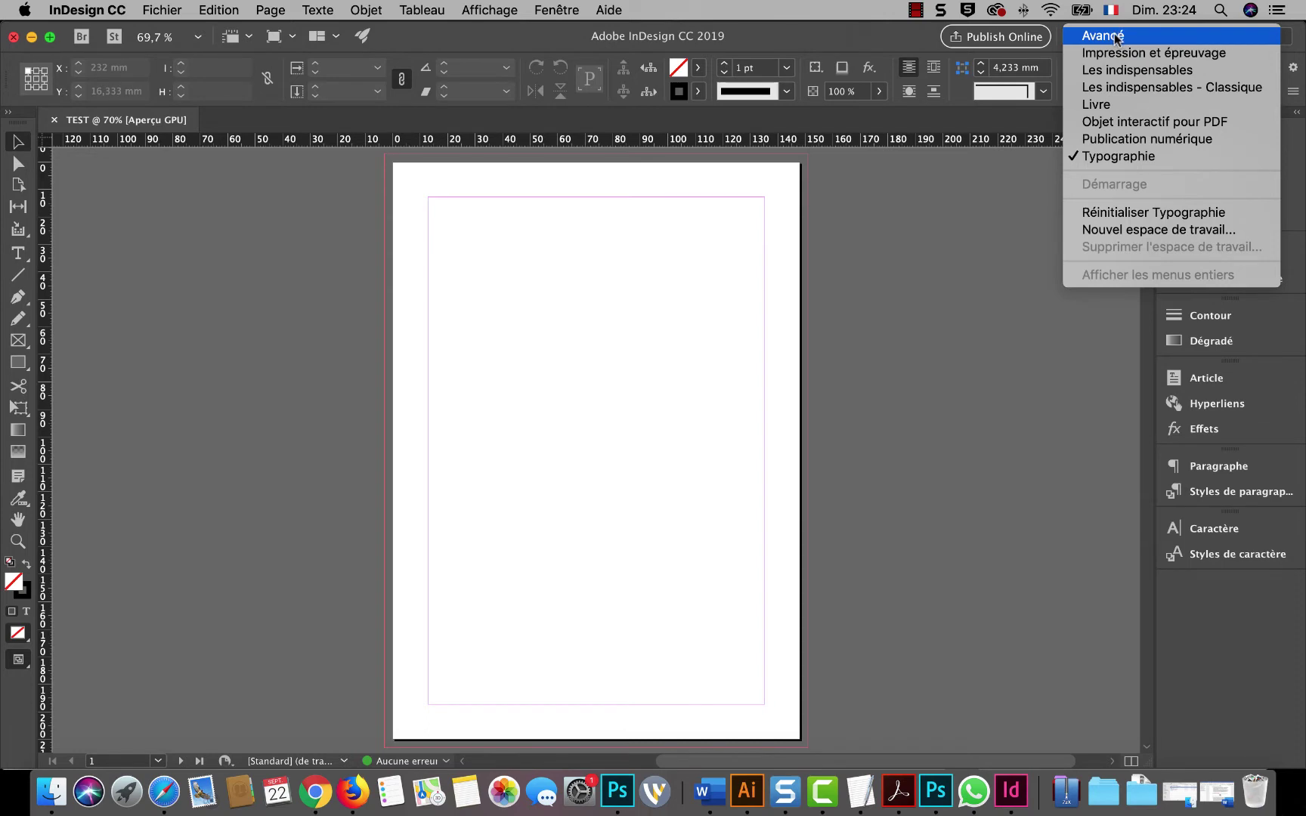
pyautogui.click(1112, 35)
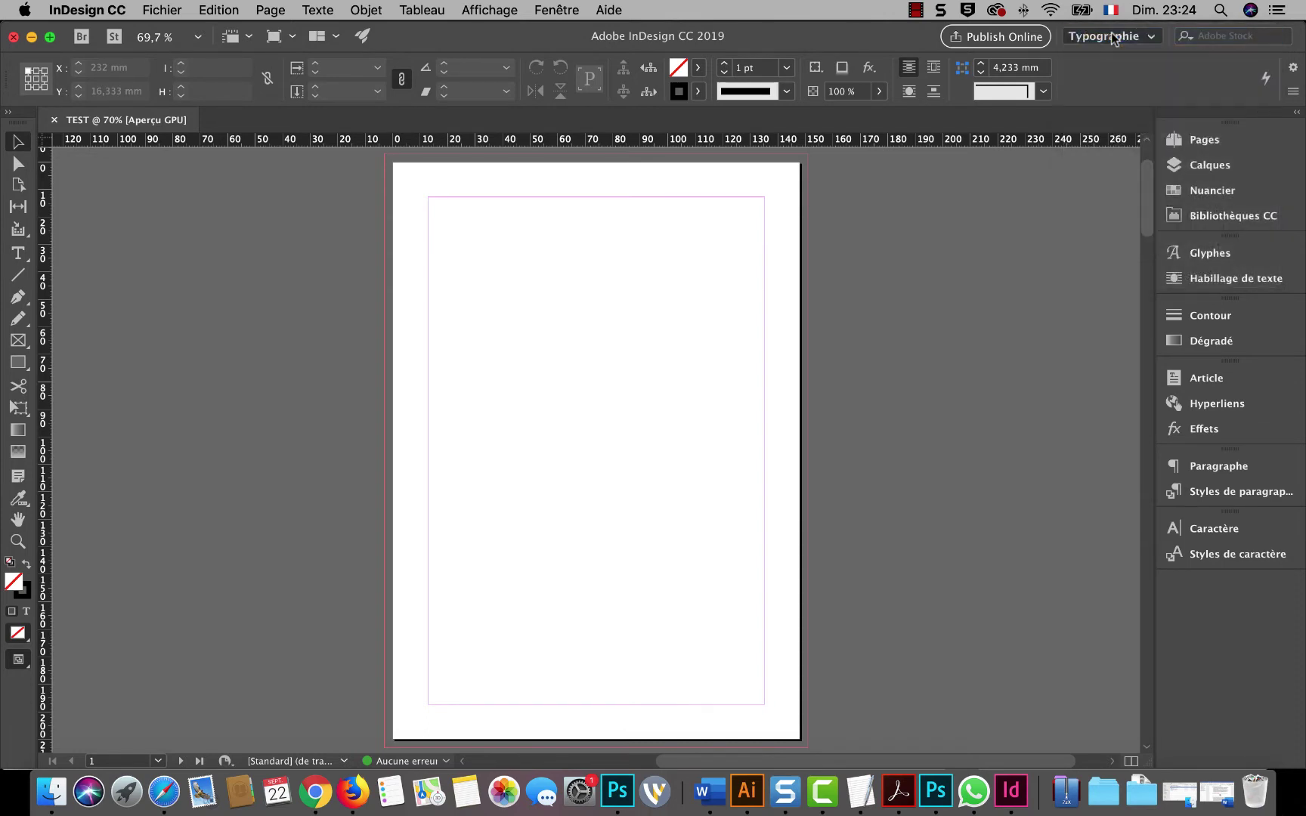